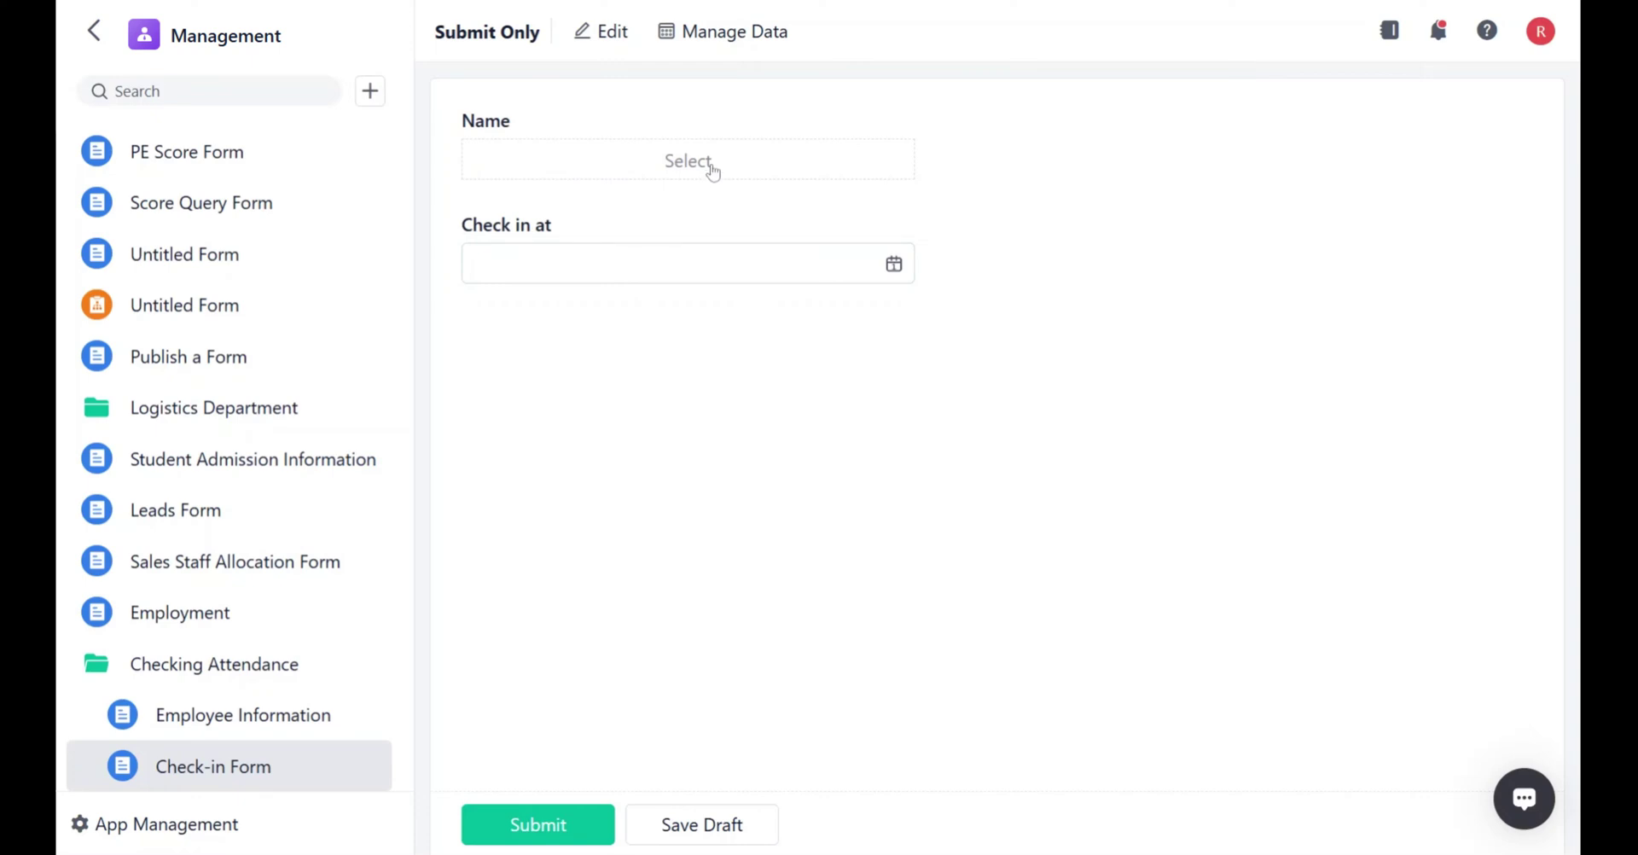
Fill in the Check-in Form by selecting a member for Name and the current date and time for Check in at.
left_click(1156, 398)
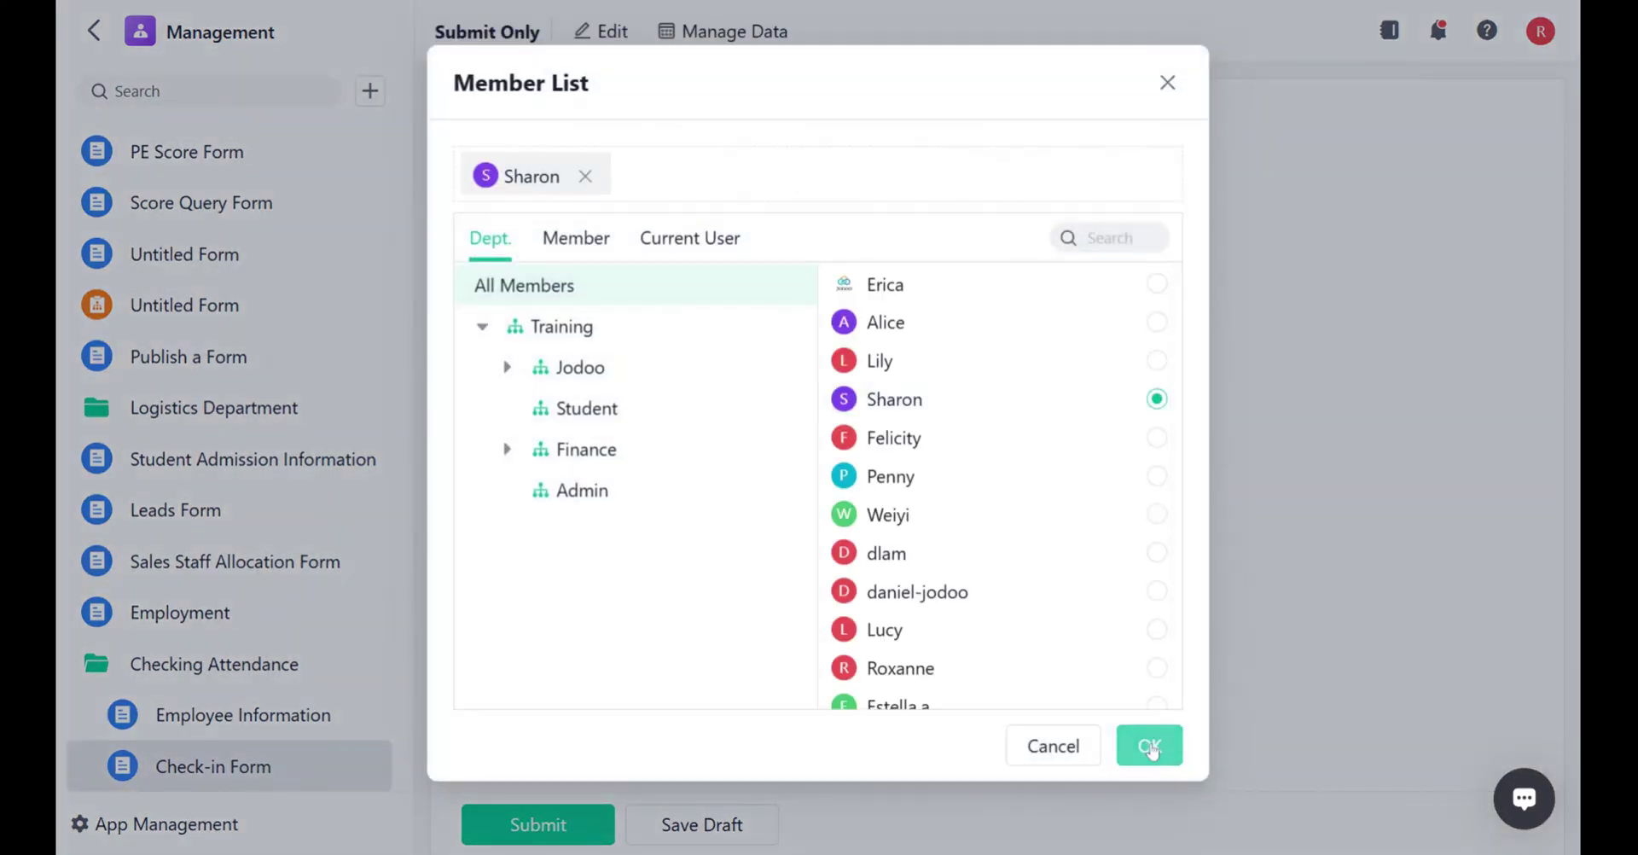
left_click(1149, 748)
left_click(905, 272)
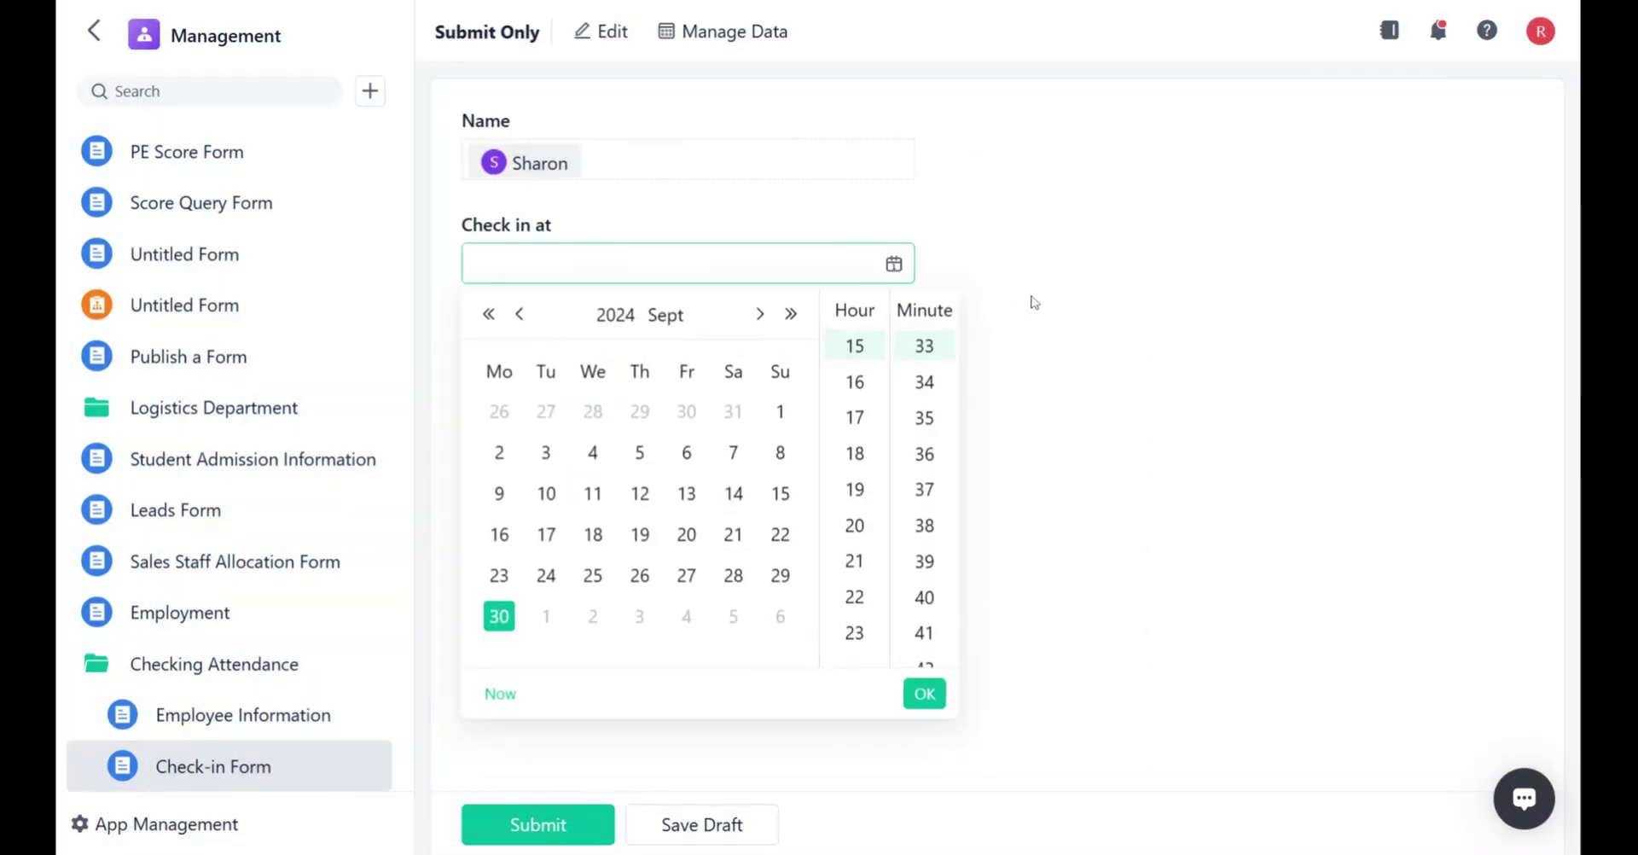
left_click(937, 695)
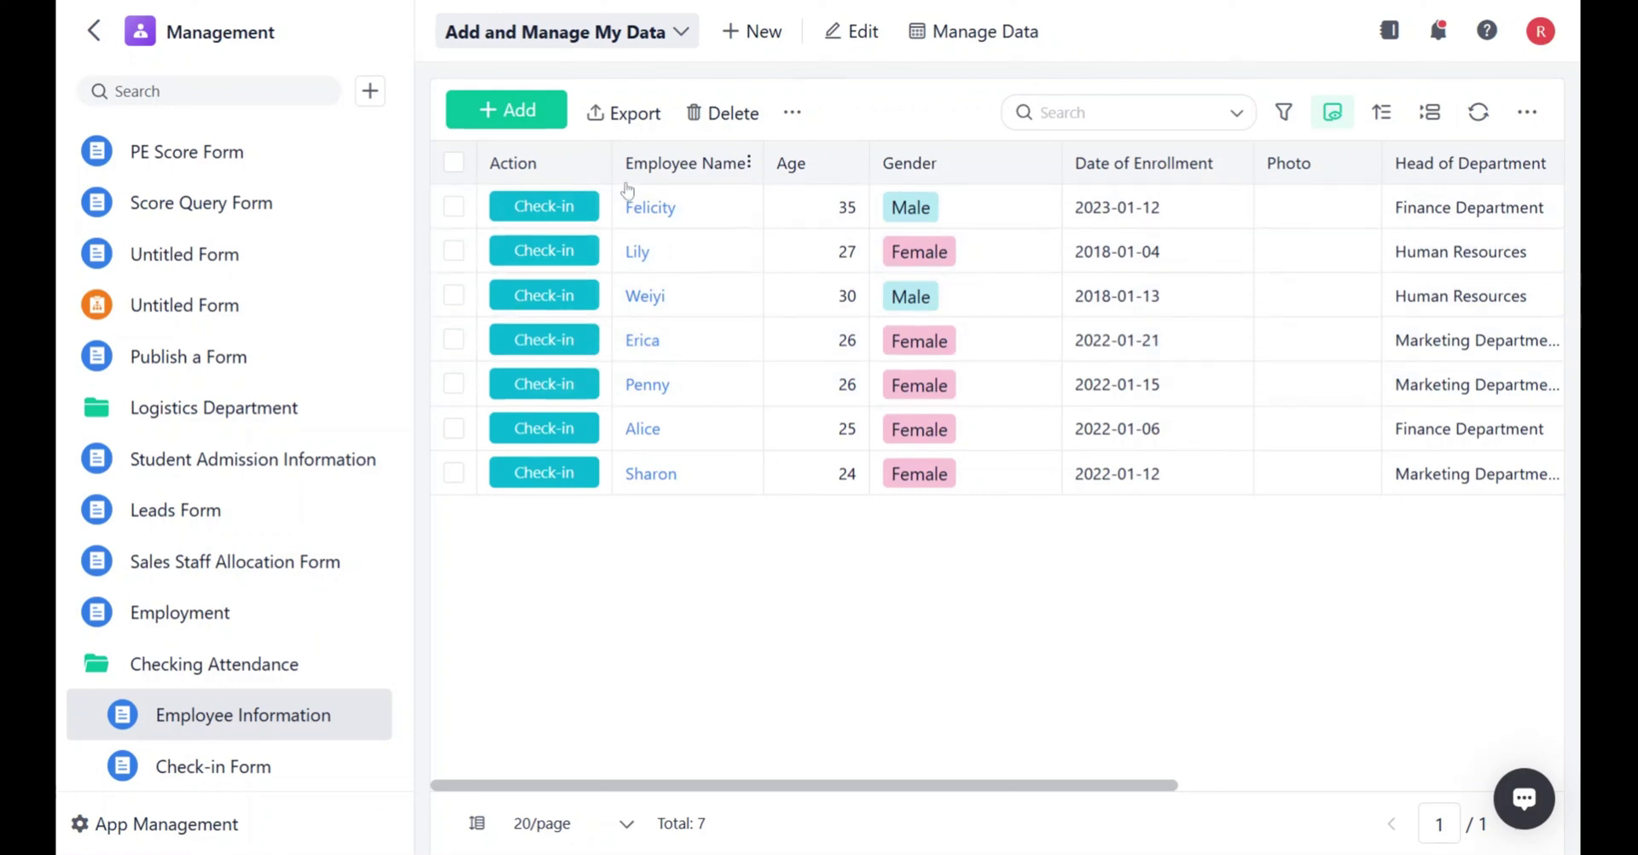
Check in the first four employees in the Employee Information list and open the Check-in Form's data management view.
left_click(569, 220)
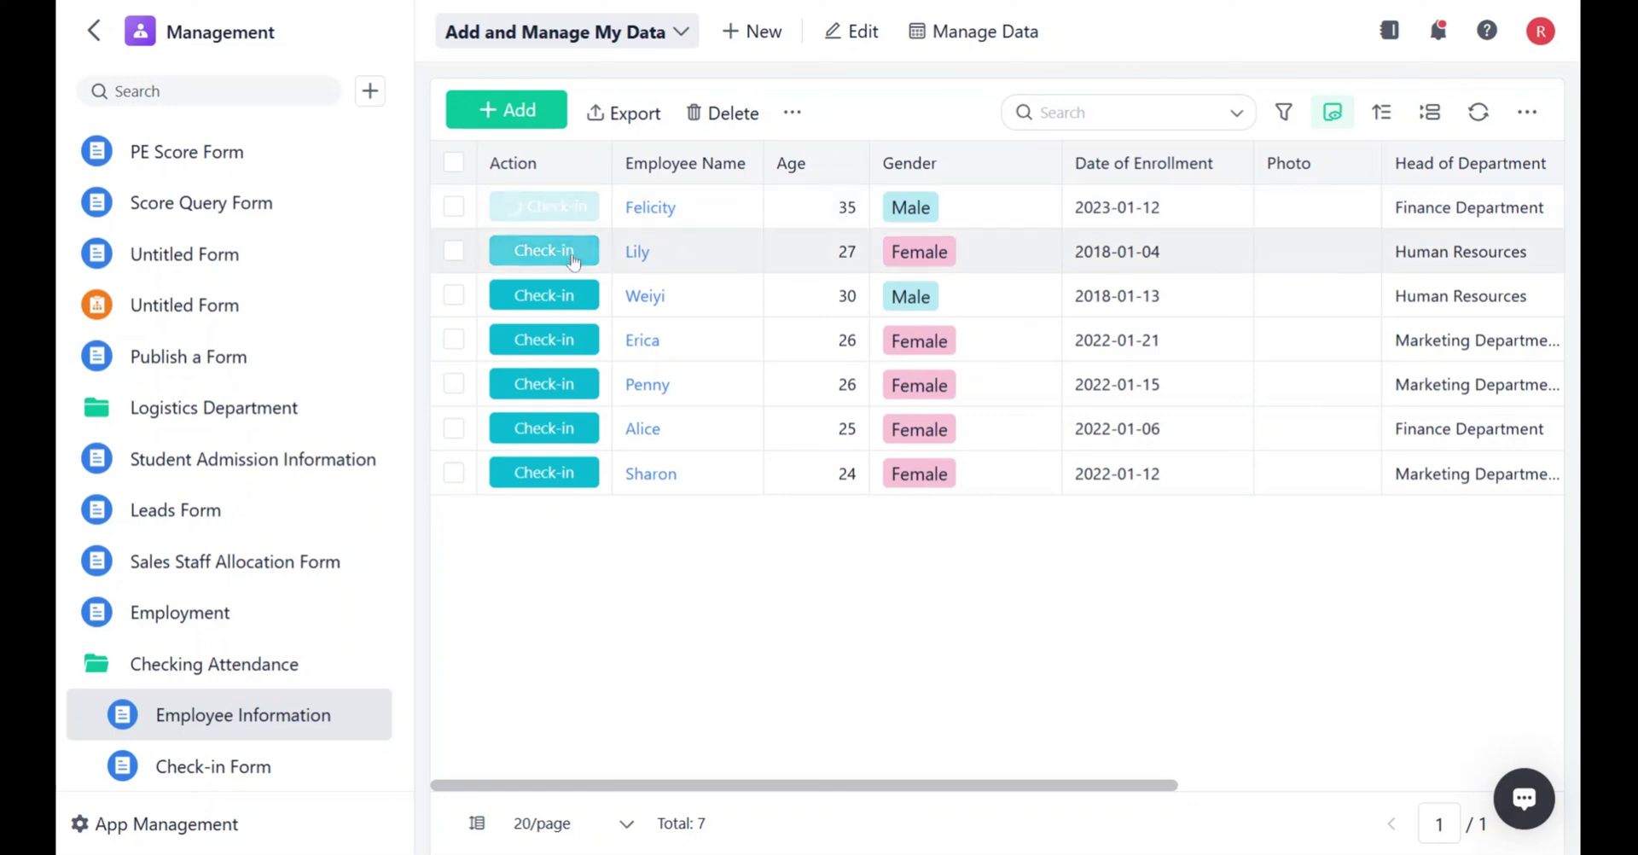
left_click(573, 256)
left_click(570, 297)
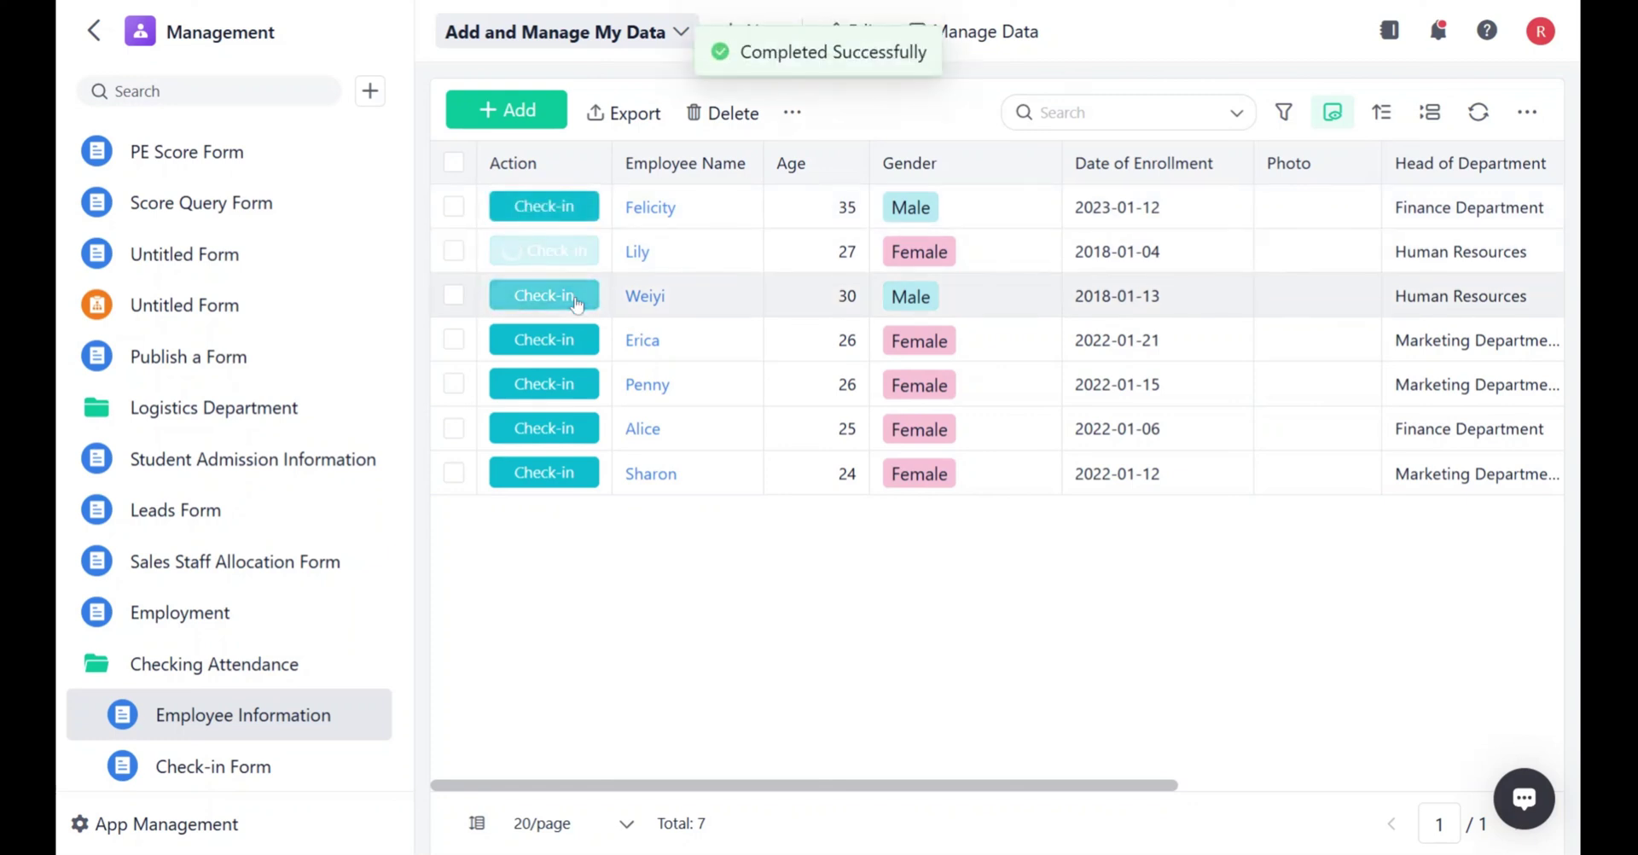
left_click(577, 348)
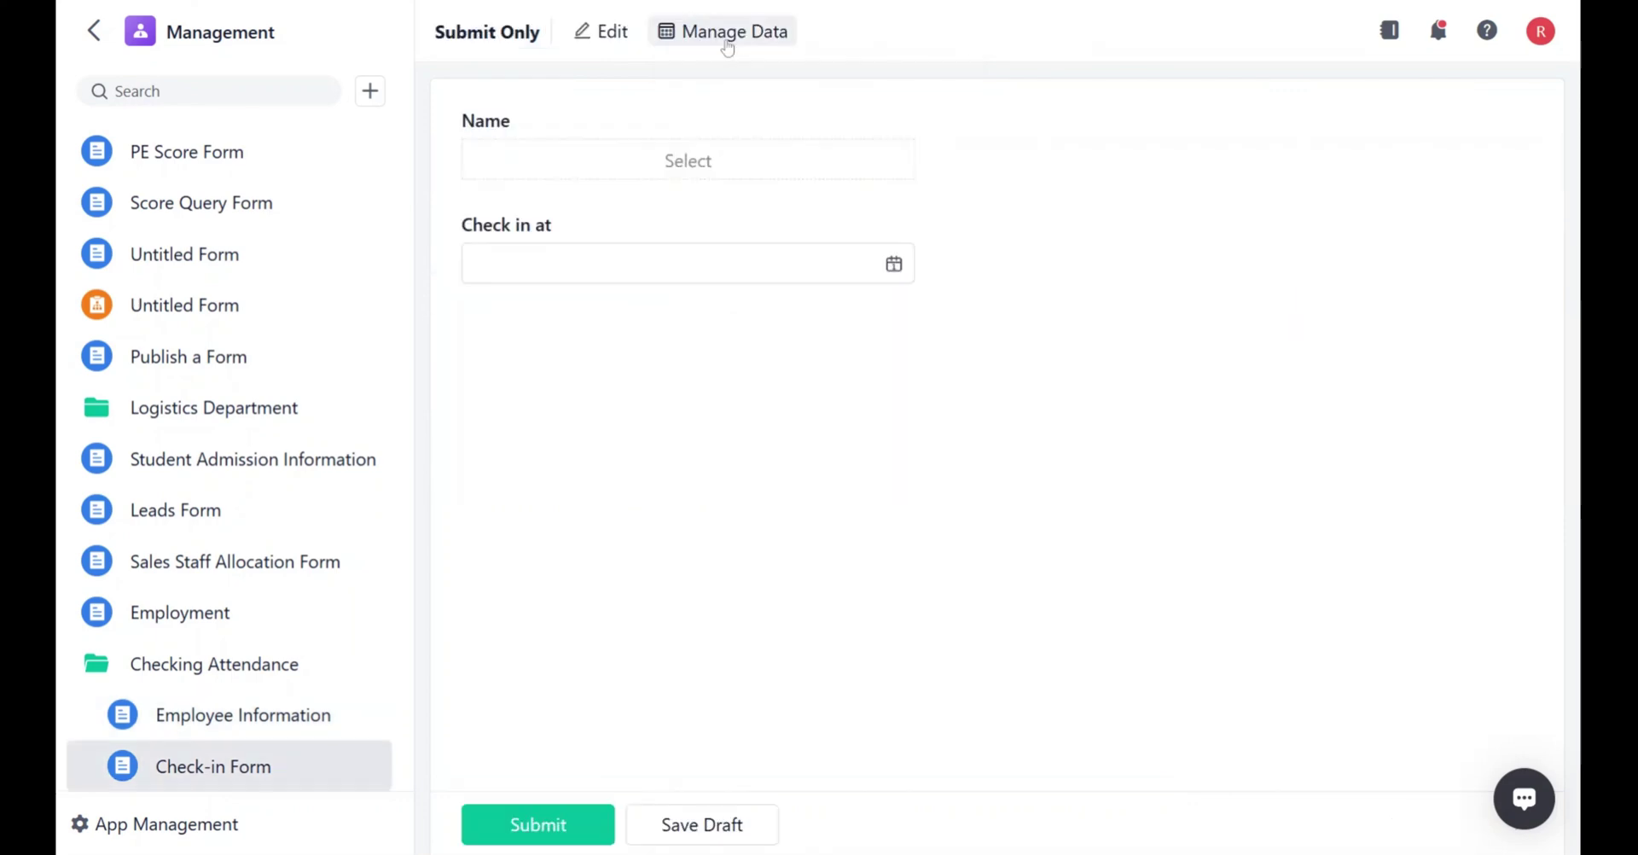
left_click(738, 44)
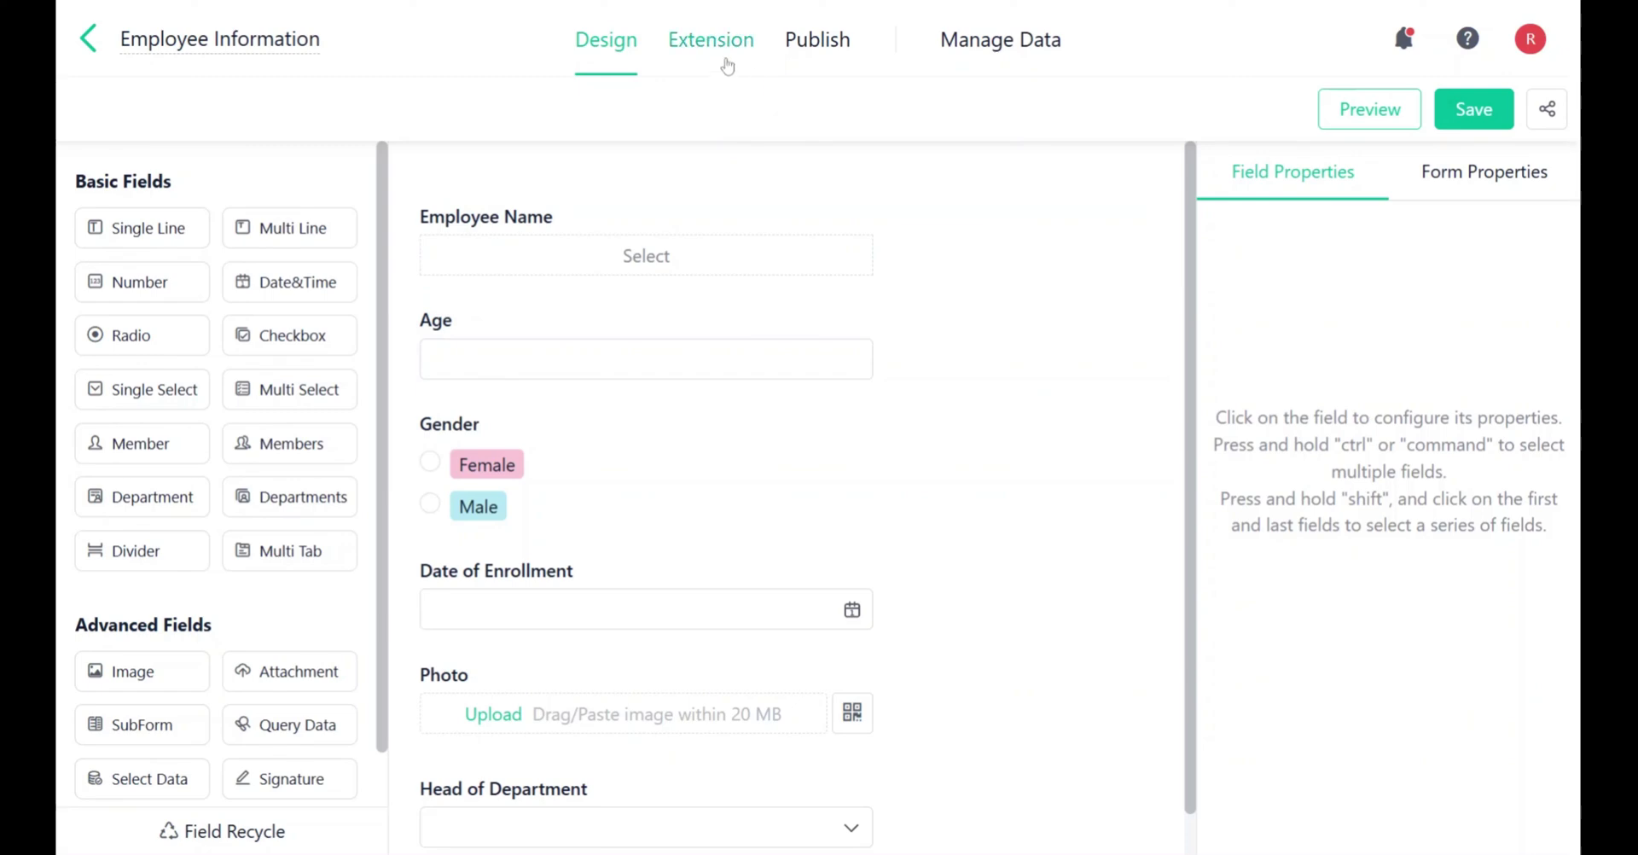
Create a custom button named Check-in for the Employee Information form and give it the cyan color.
left_click(727, 67)
left_click(330, 441)
left_click(504, 210)
left_click(523, 279)
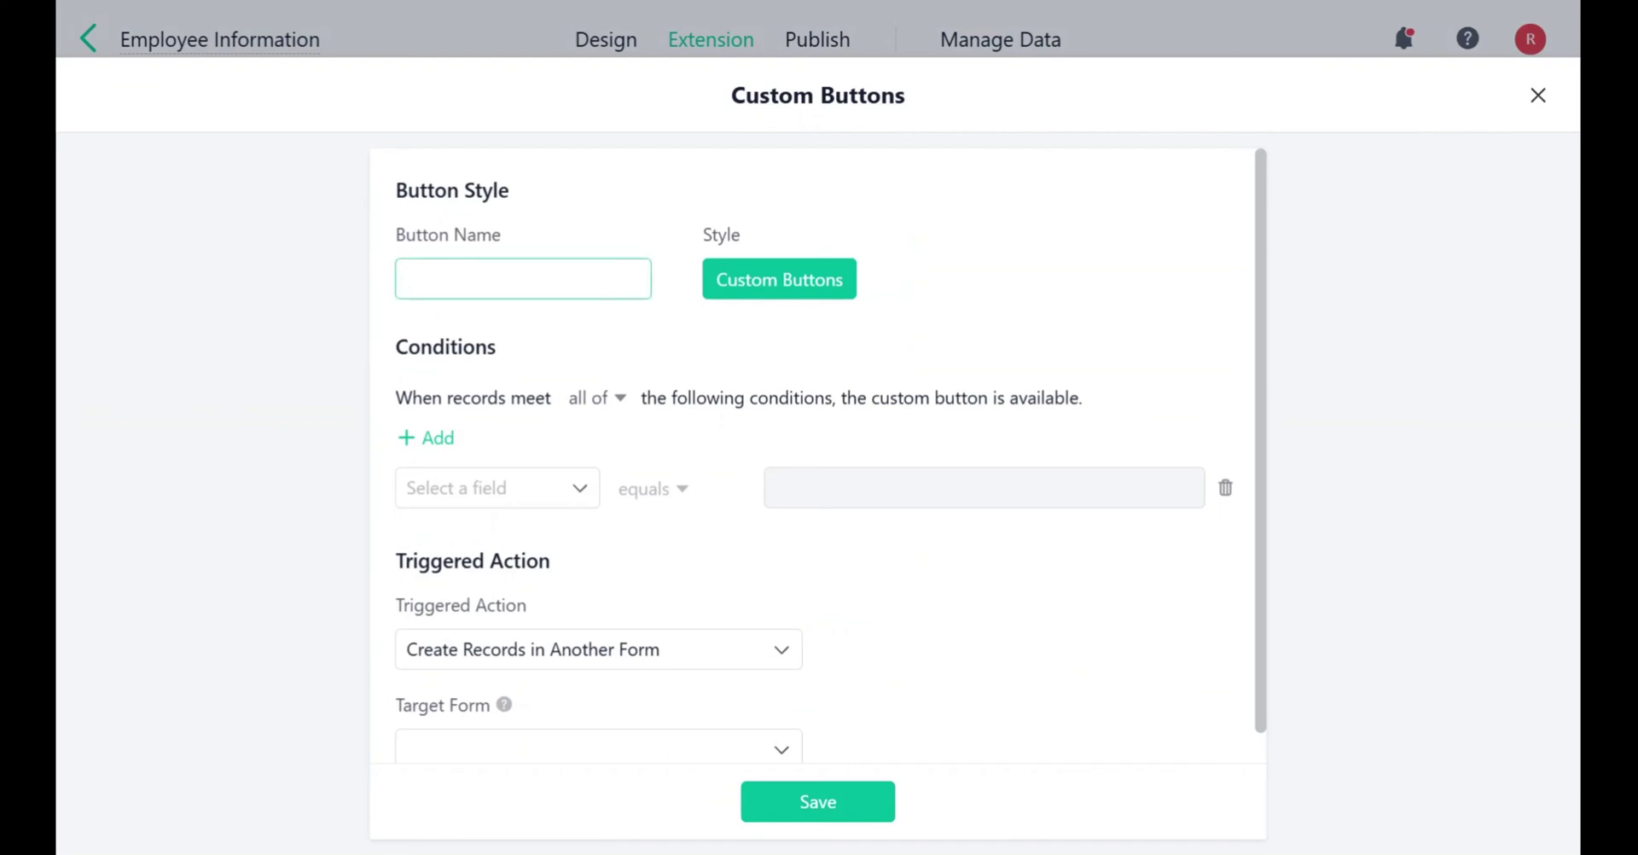
type("Ch")
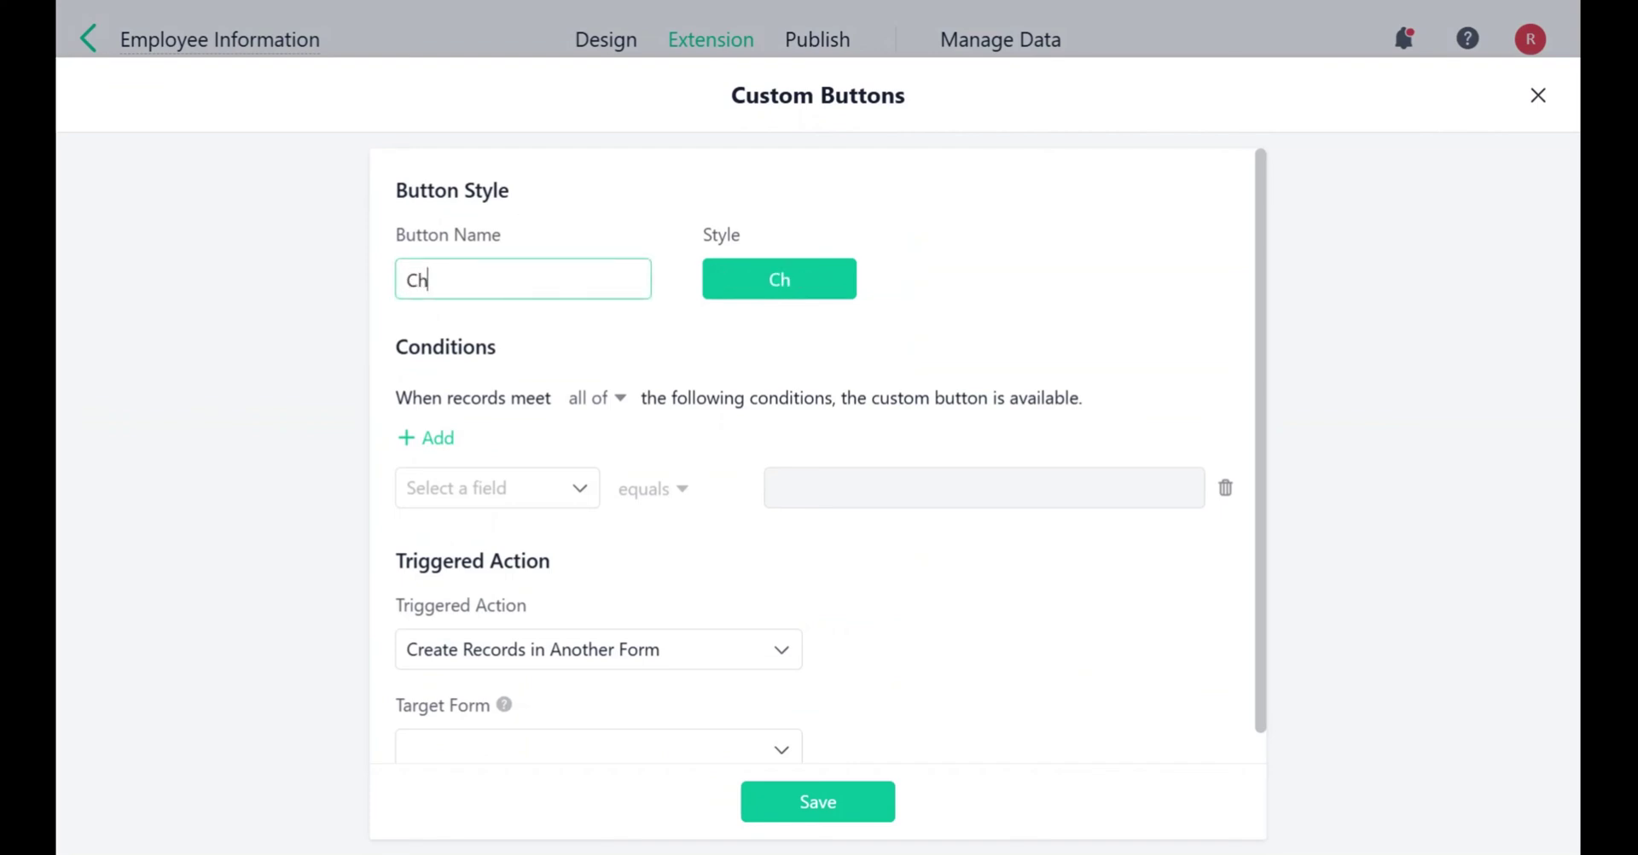
type("eck-in")
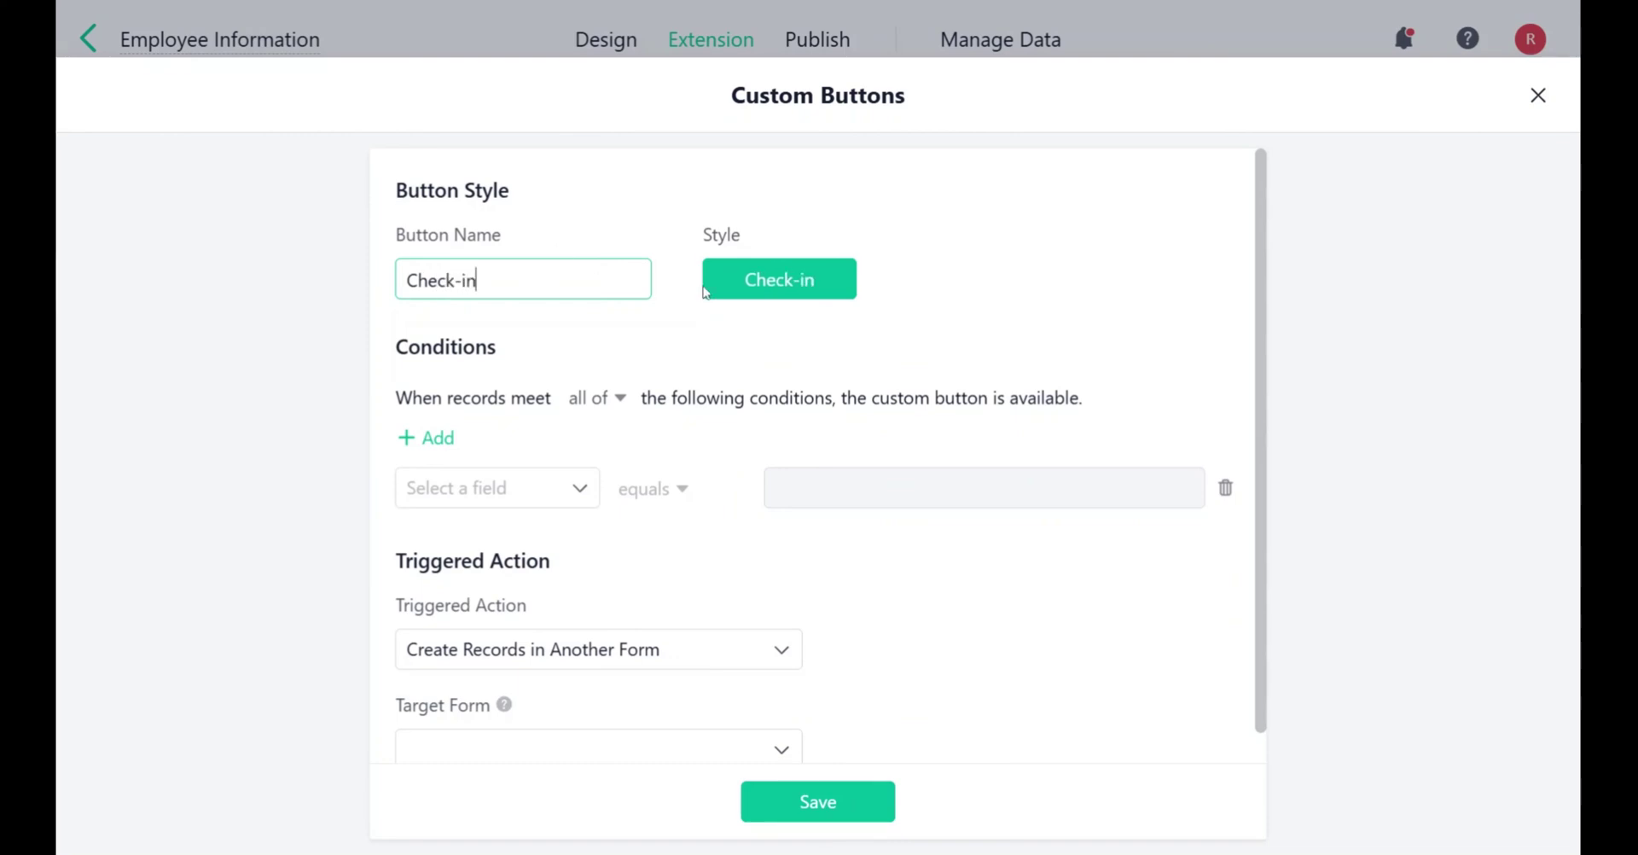
left_click(779, 279)
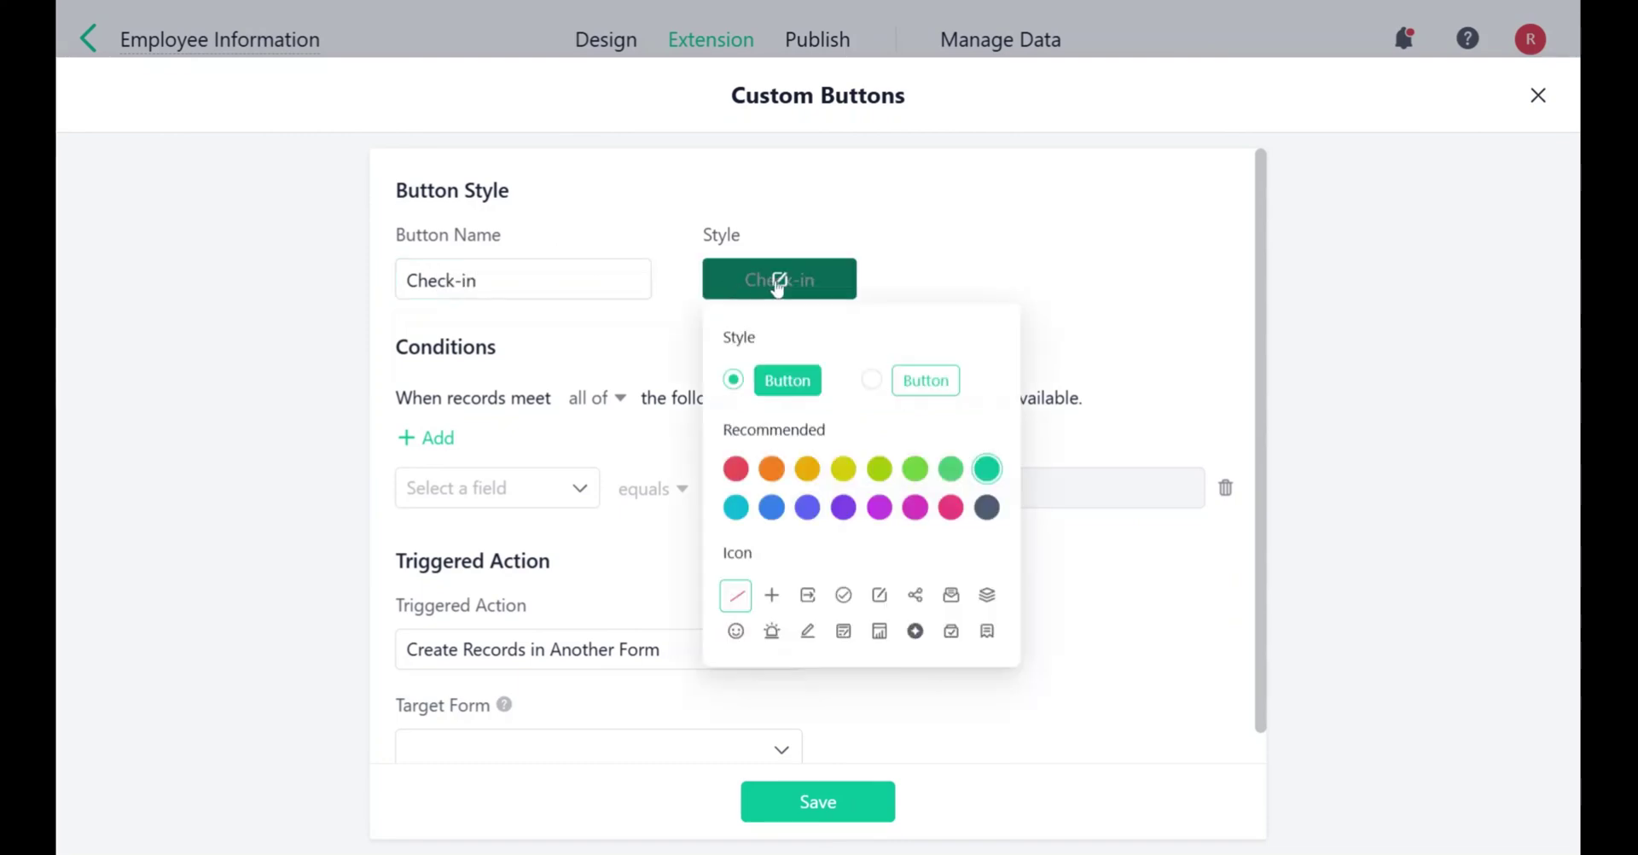
left_click(734, 507)
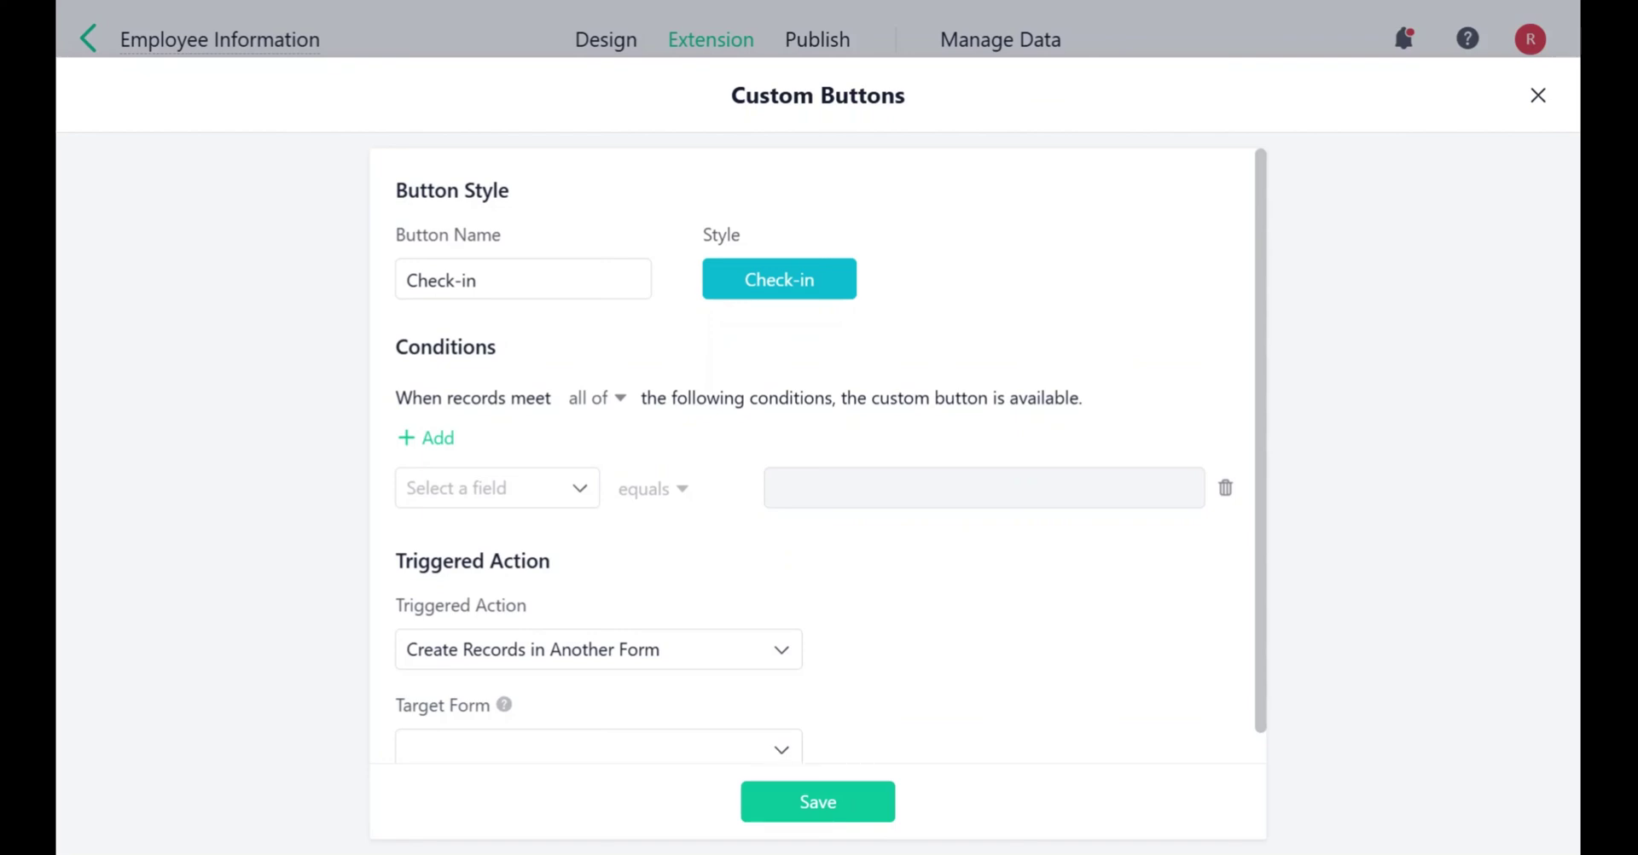
Make the button available when records meet any of the conditions, with the condition Employee Name is not empty.
left_click(605, 399)
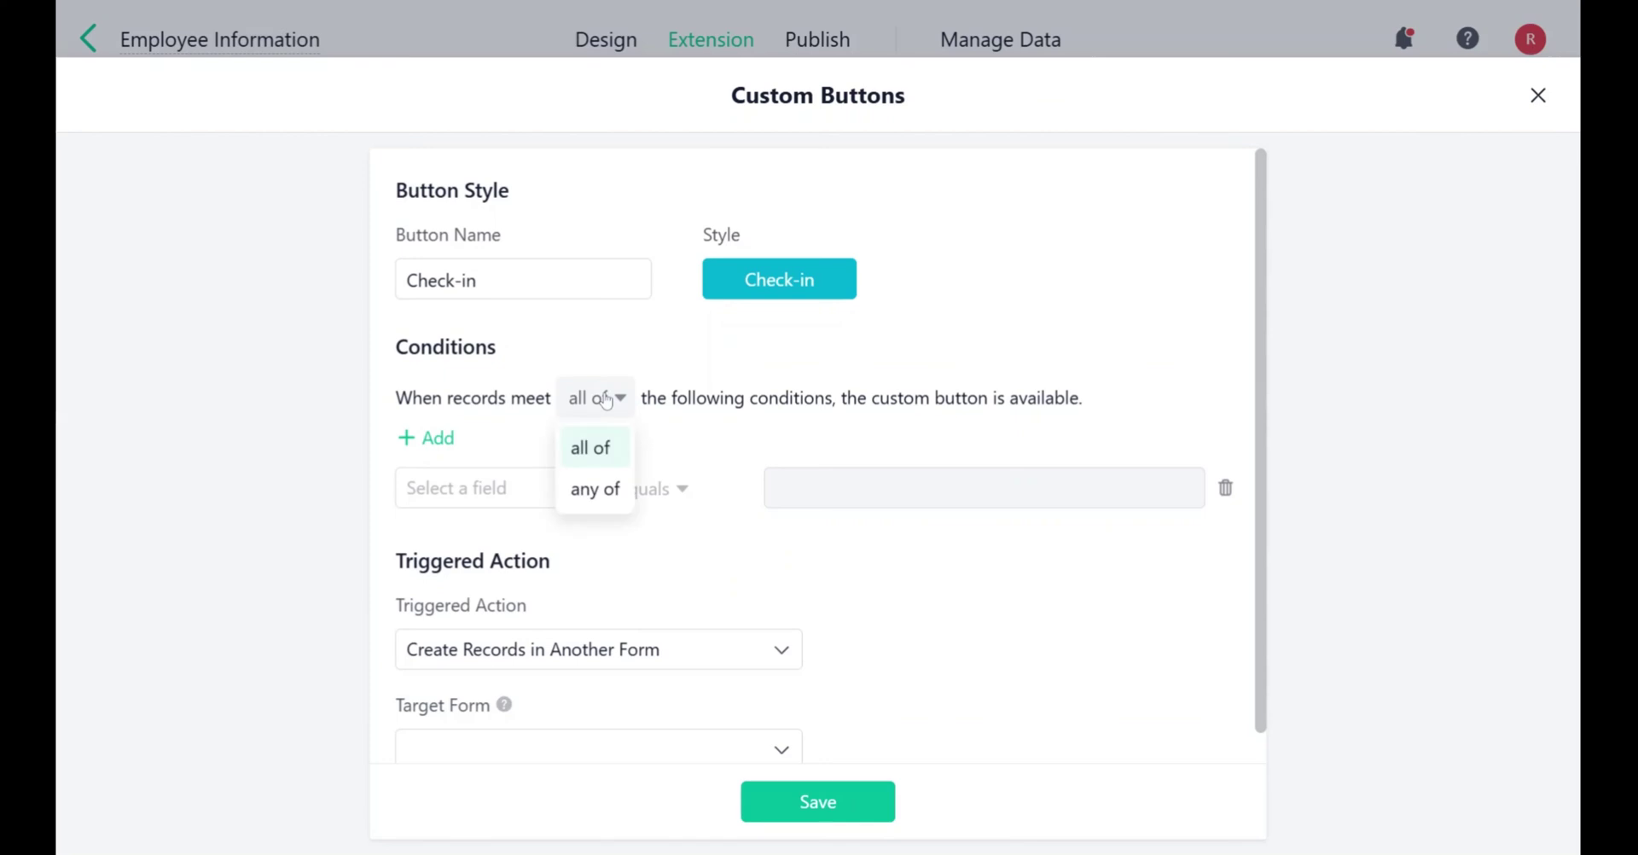
left_click(600, 493)
left_click(547, 498)
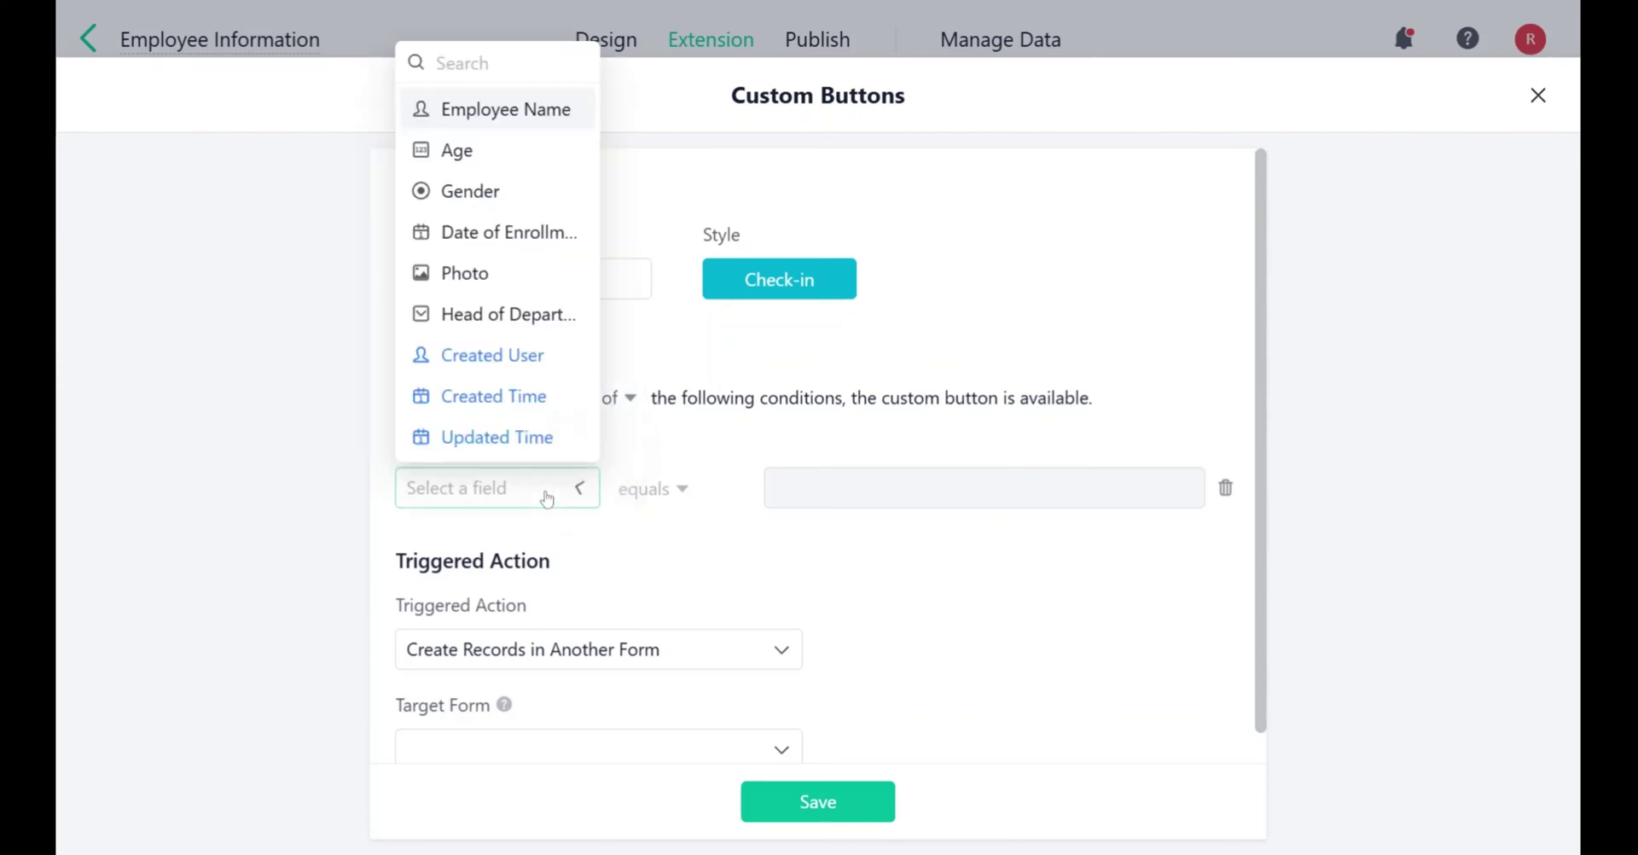
left_click(537, 116)
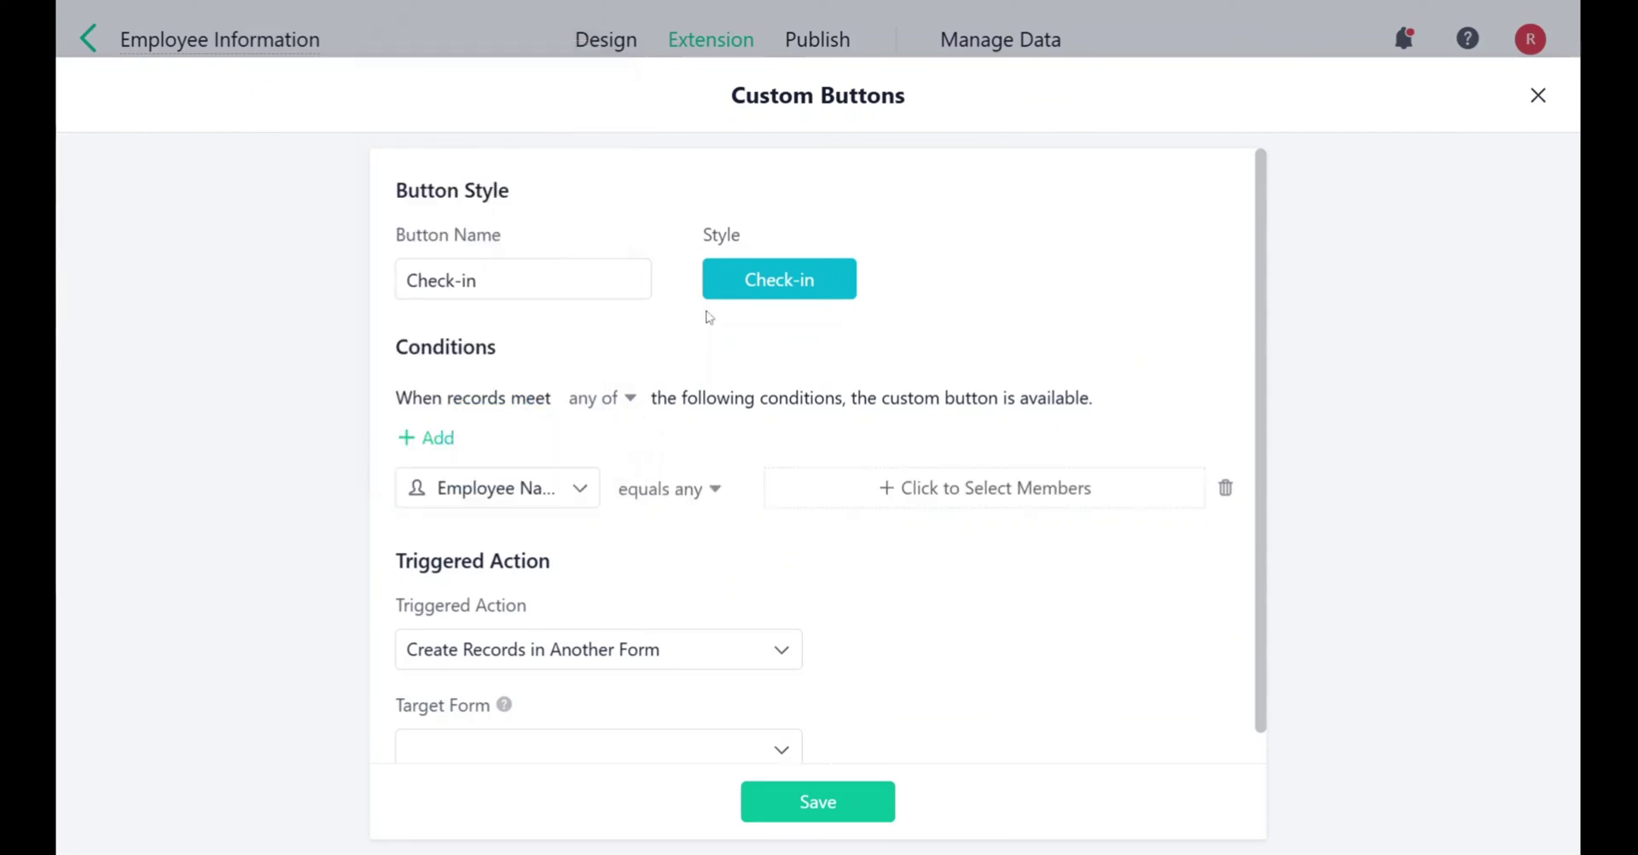
left_click(681, 488)
left_click(679, 746)
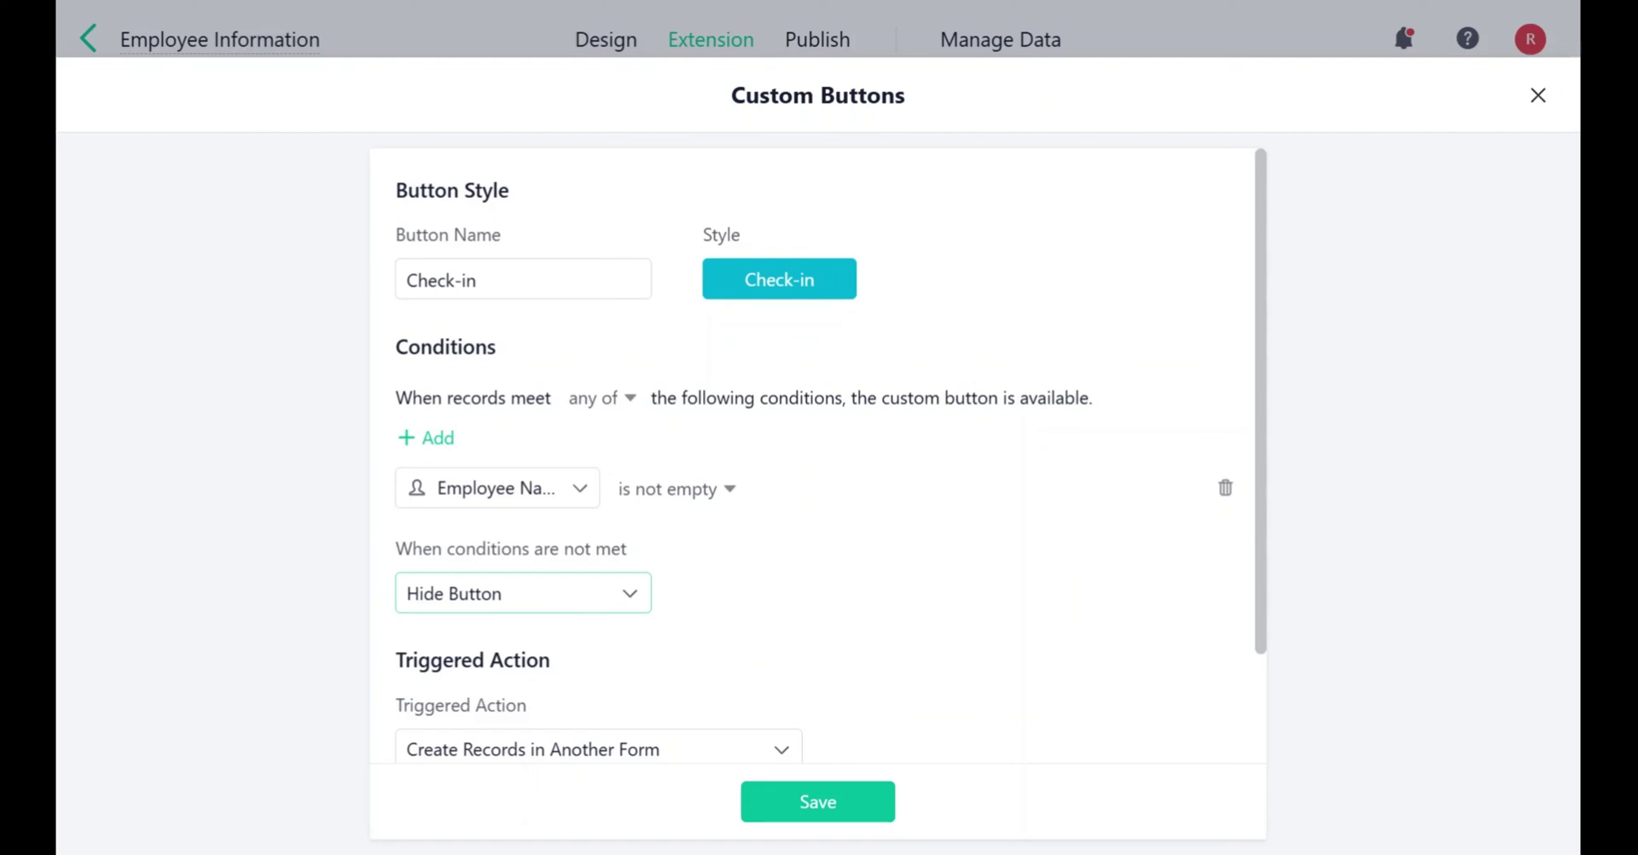
Try the Show Unclickable Button option for when the button's conditions are not met.
left_click(636, 596)
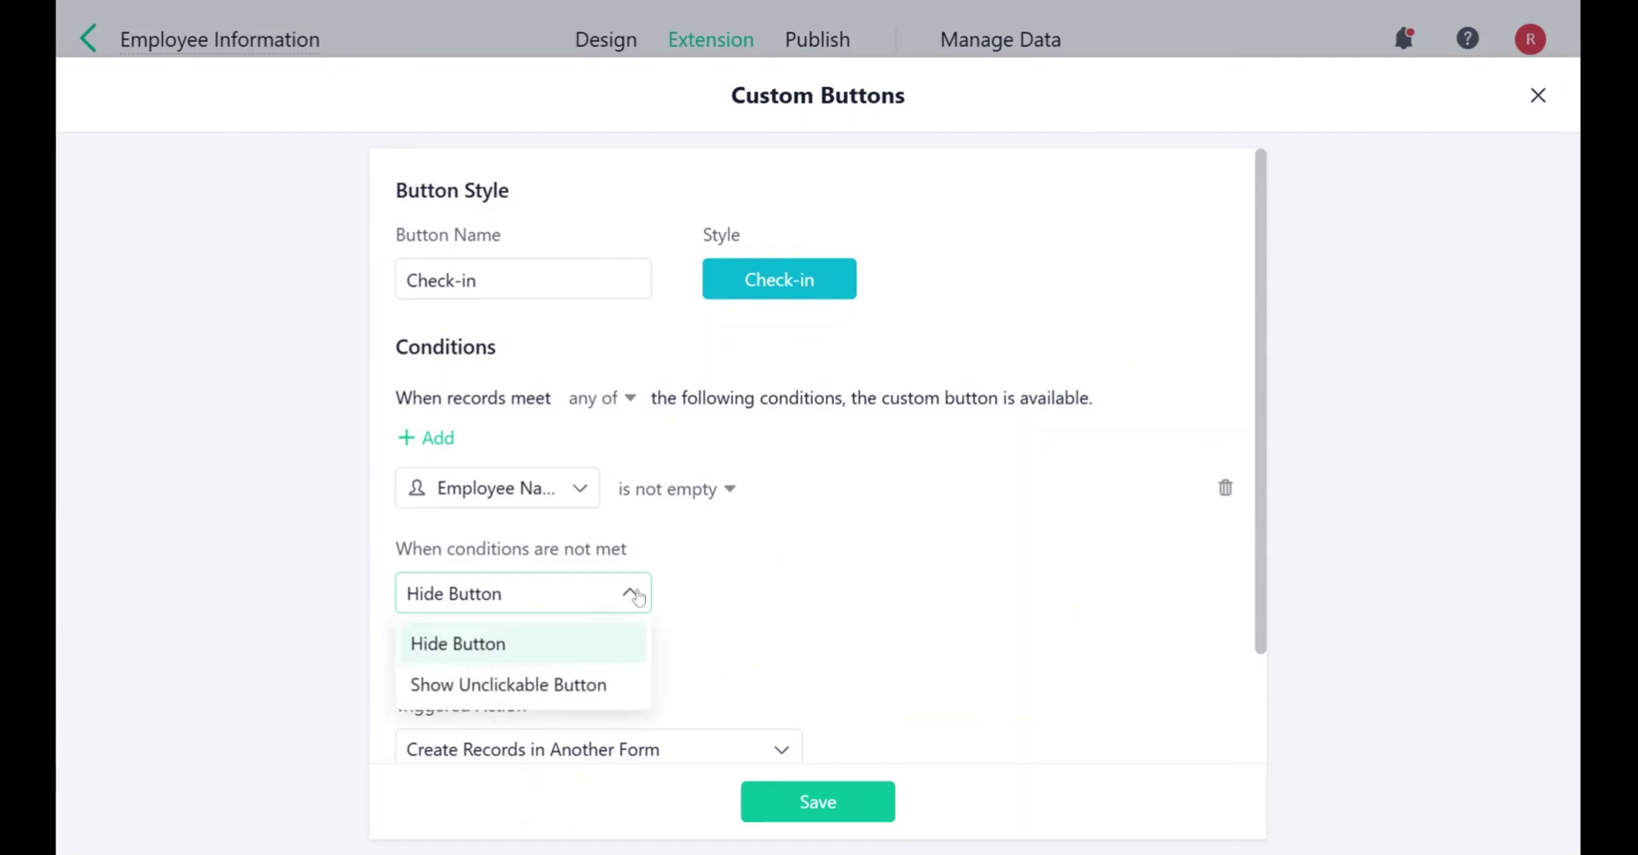
left_click(522, 652)
left_click(604, 608)
left_click(597, 687)
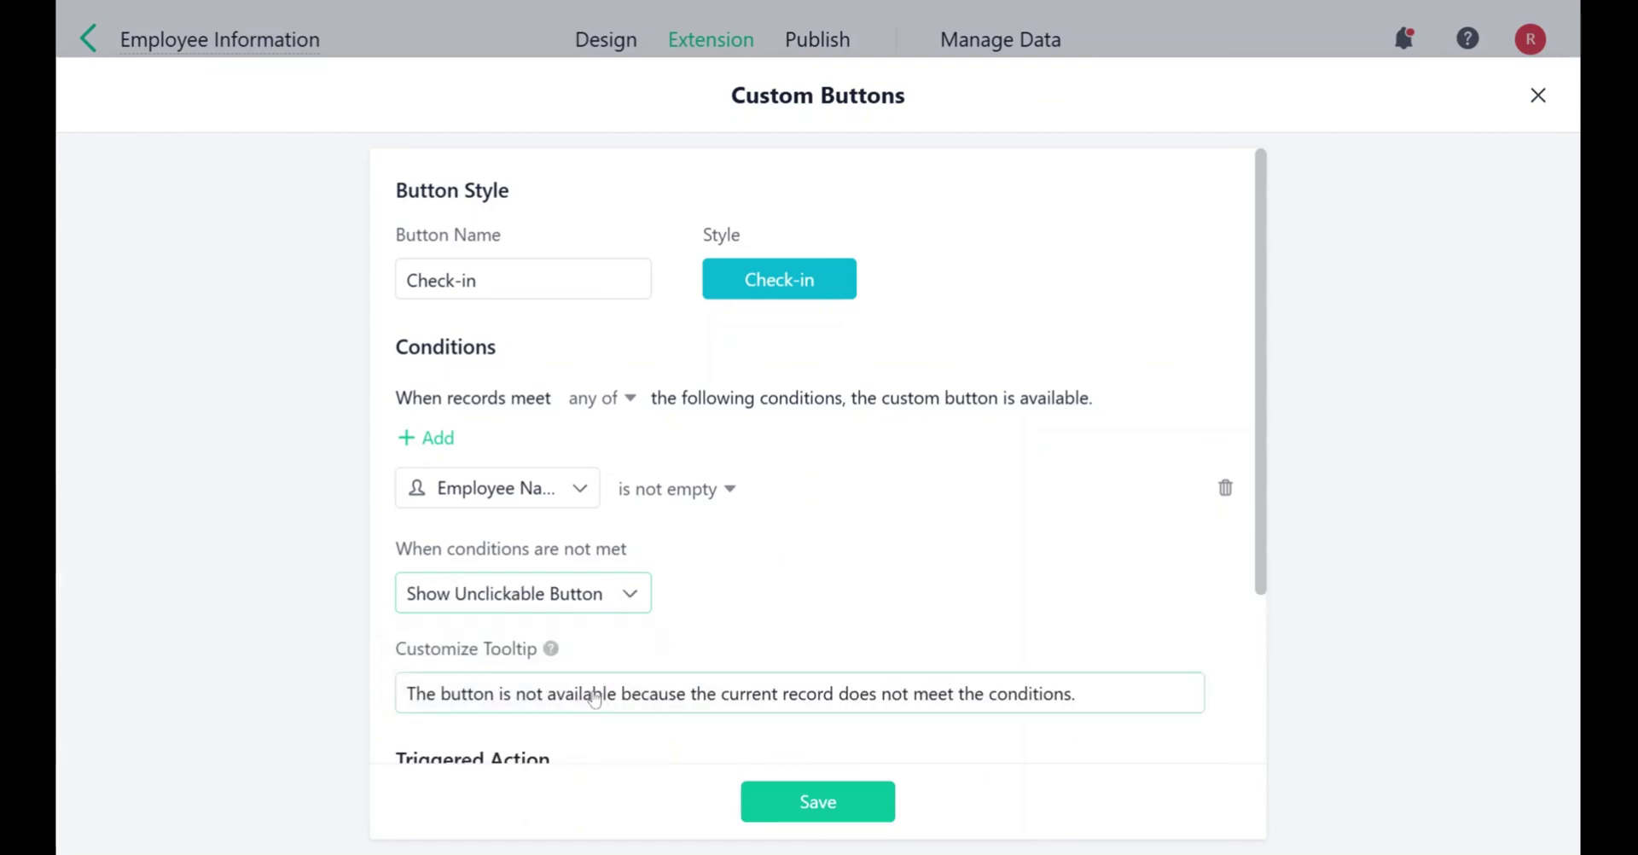
Set the button's triggered action to Run Automations and create a new automation for it.
scroll(660, 657, "down", 1)
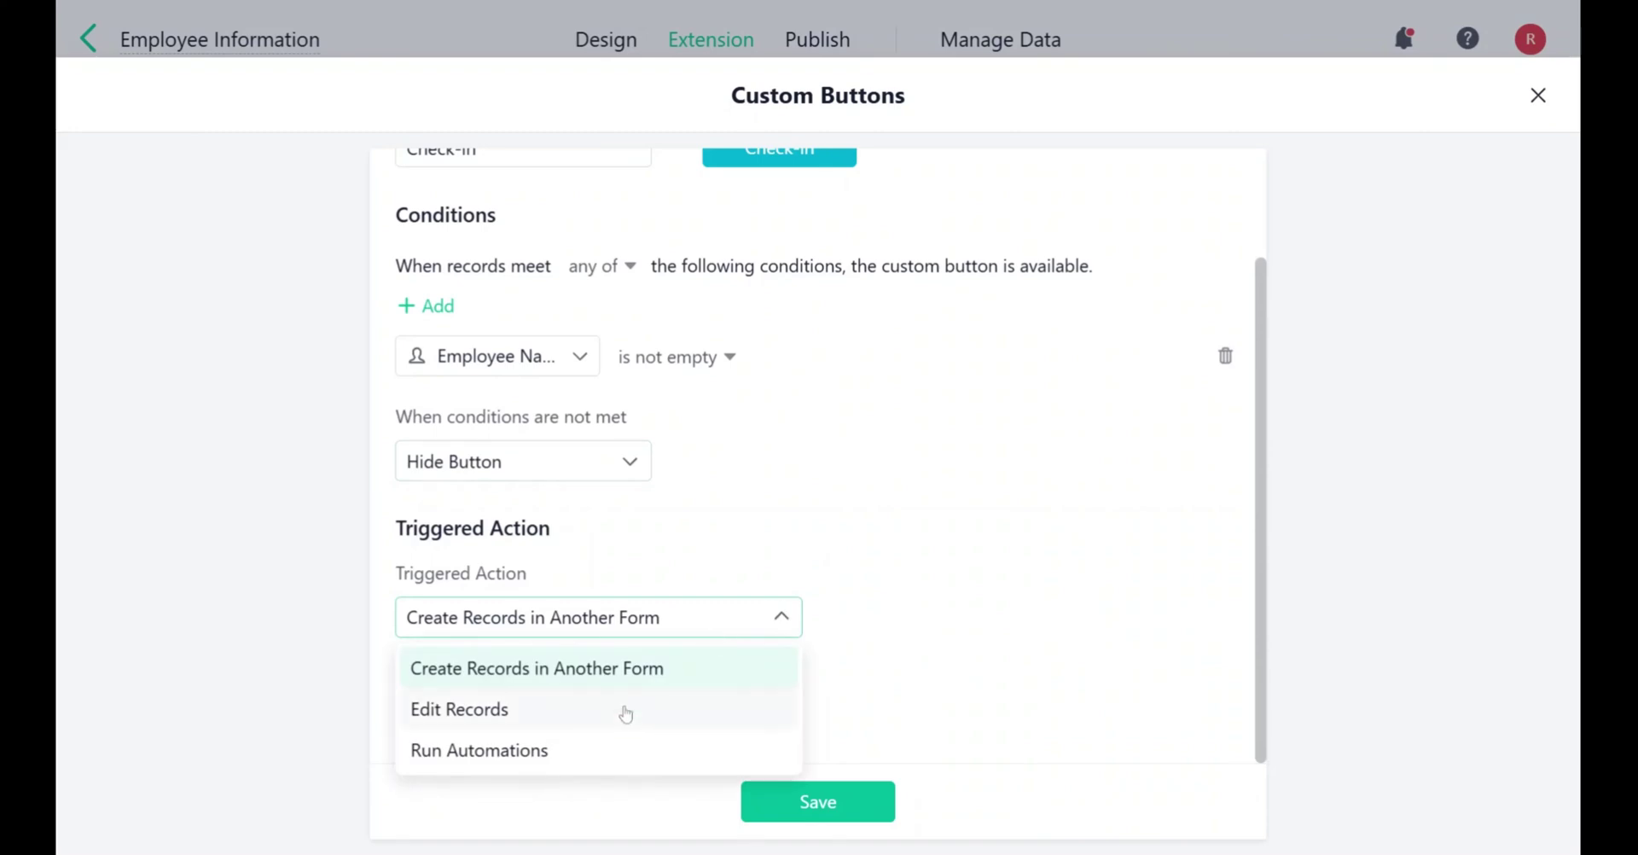
left_click(583, 752)
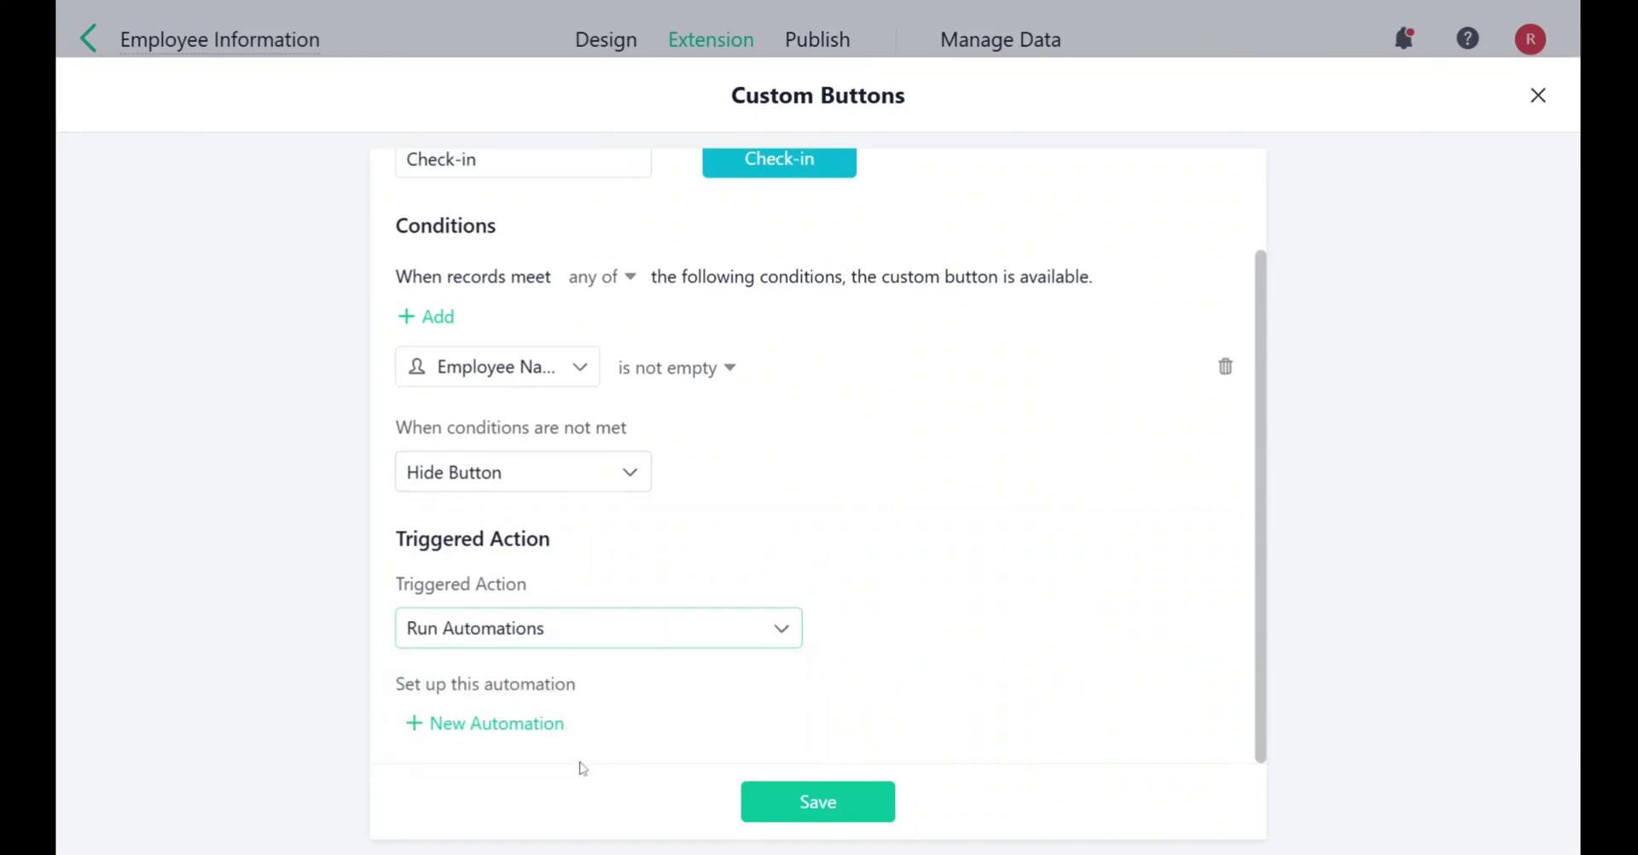
left_click(521, 725)
left_click(538, 245)
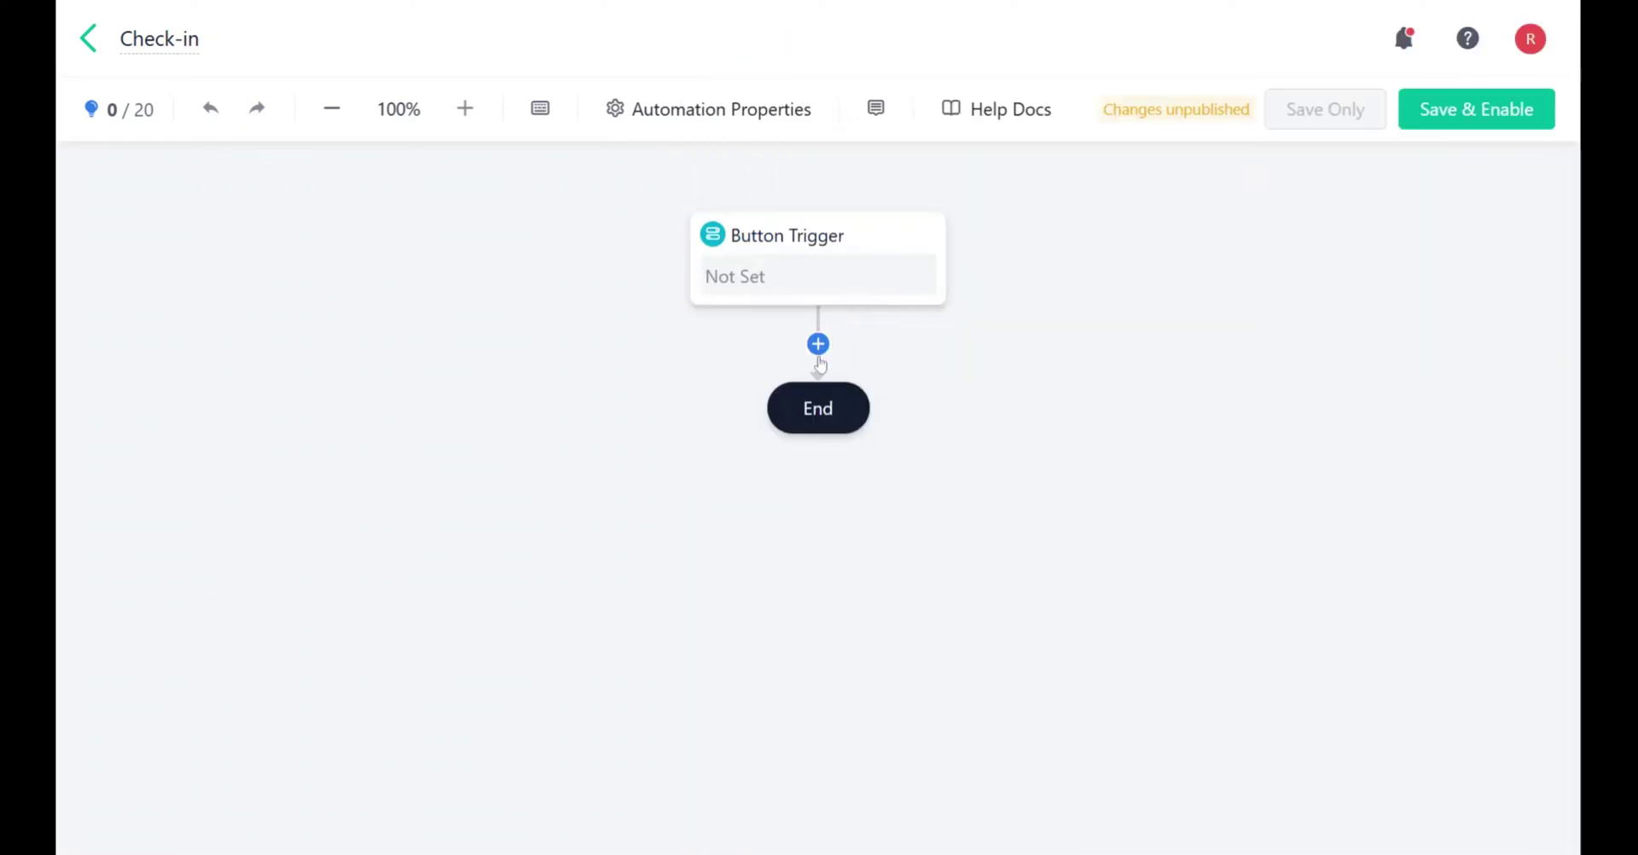
Insert an Add Record node after the Button Trigger and set its target form to Check-in Form.
left_click(832, 350)
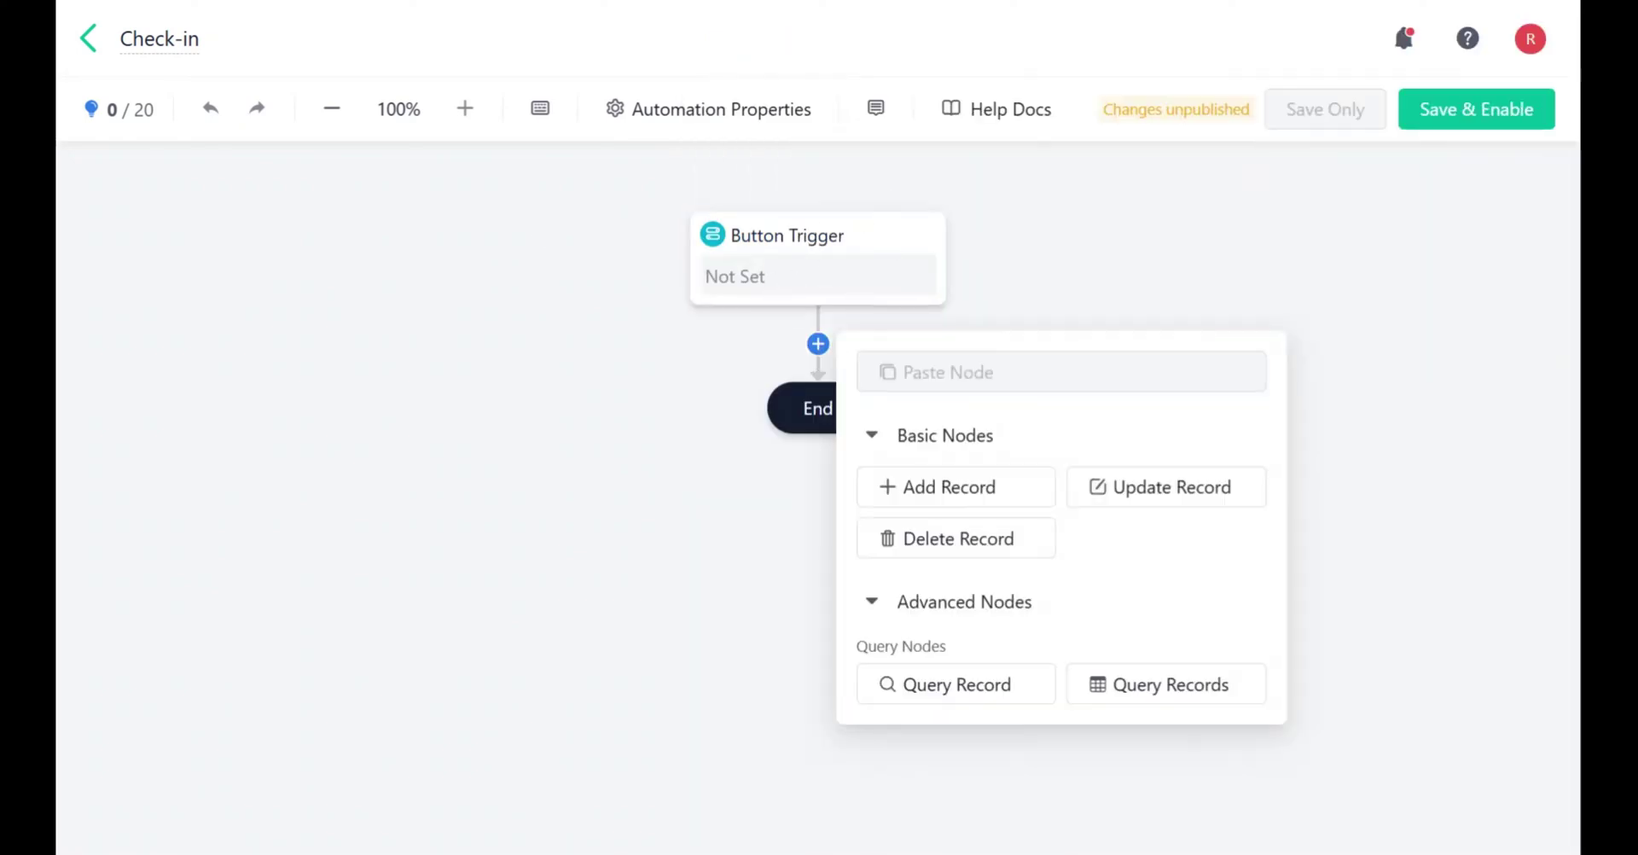
left_click(1019, 488)
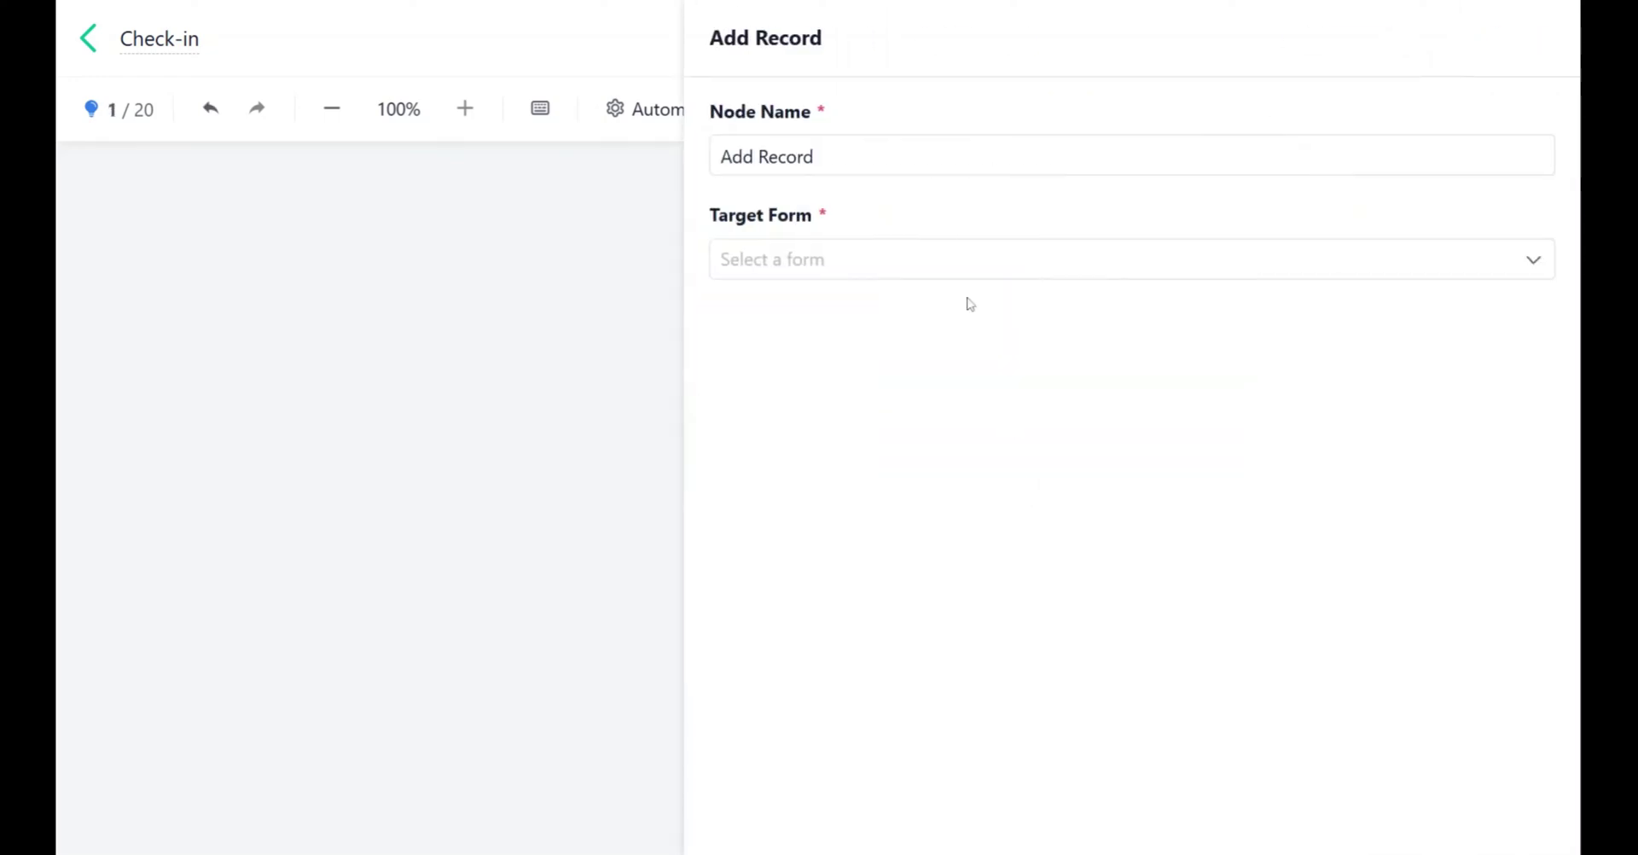
left_click(956, 259)
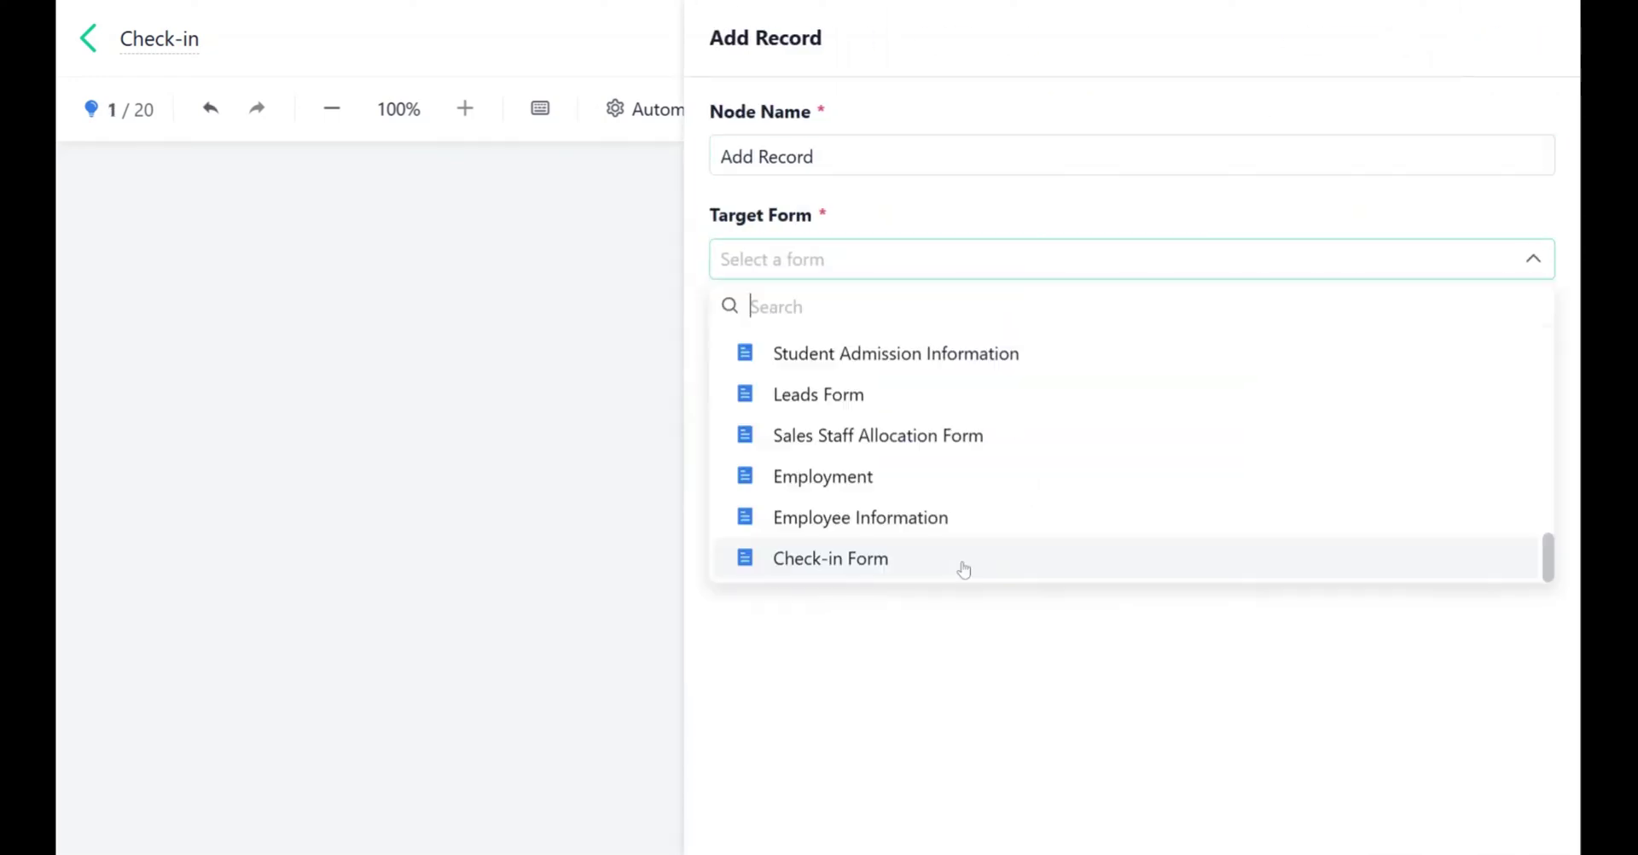
left_click(962, 567)
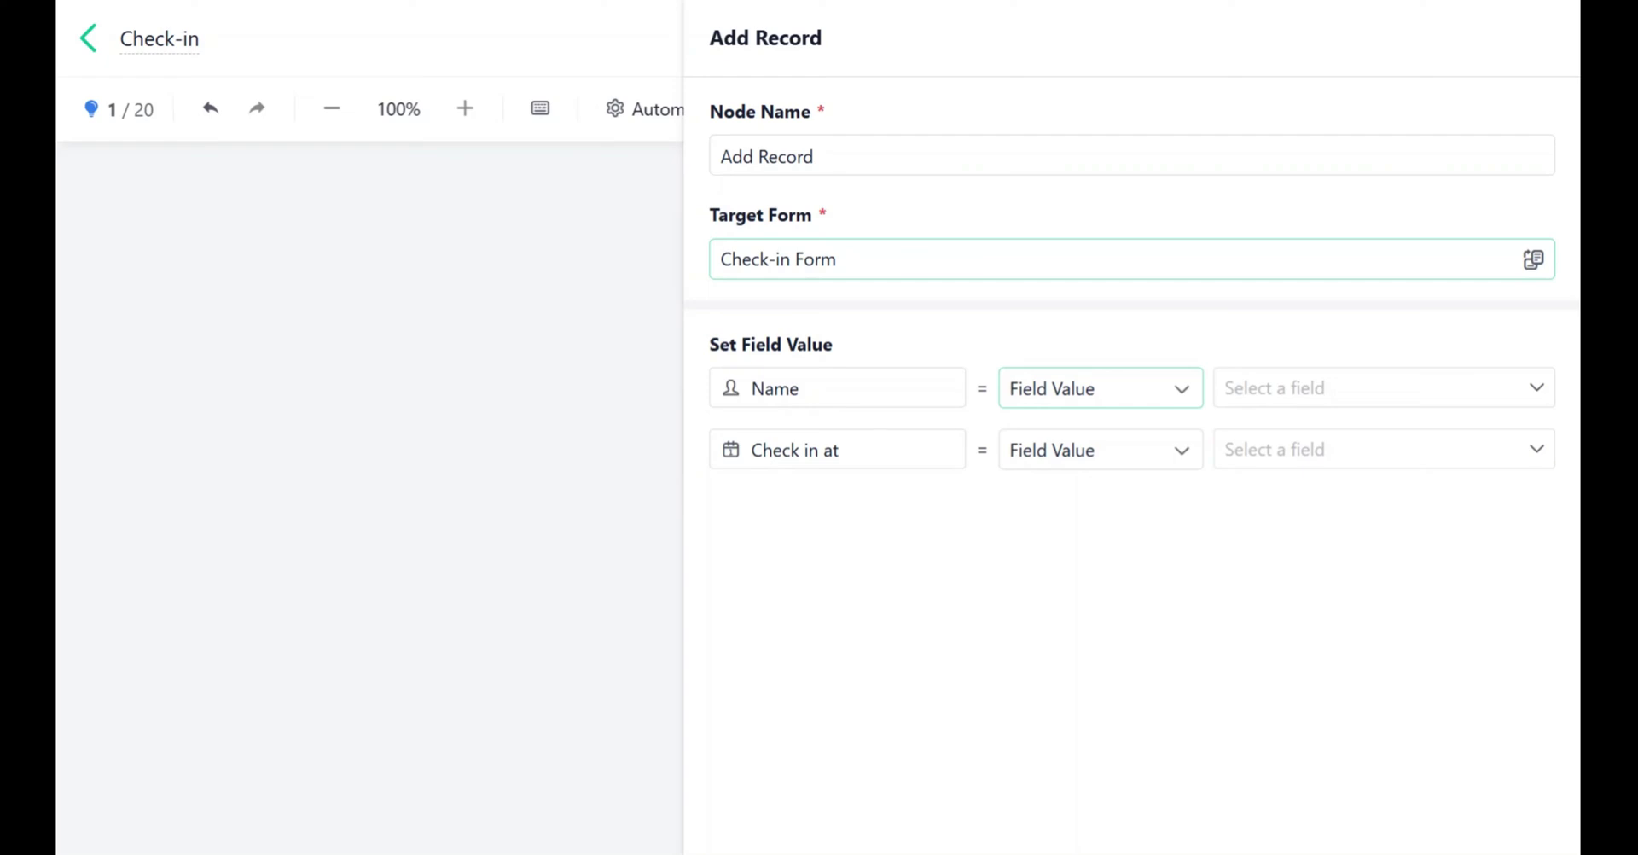
left_click(1155, 398)
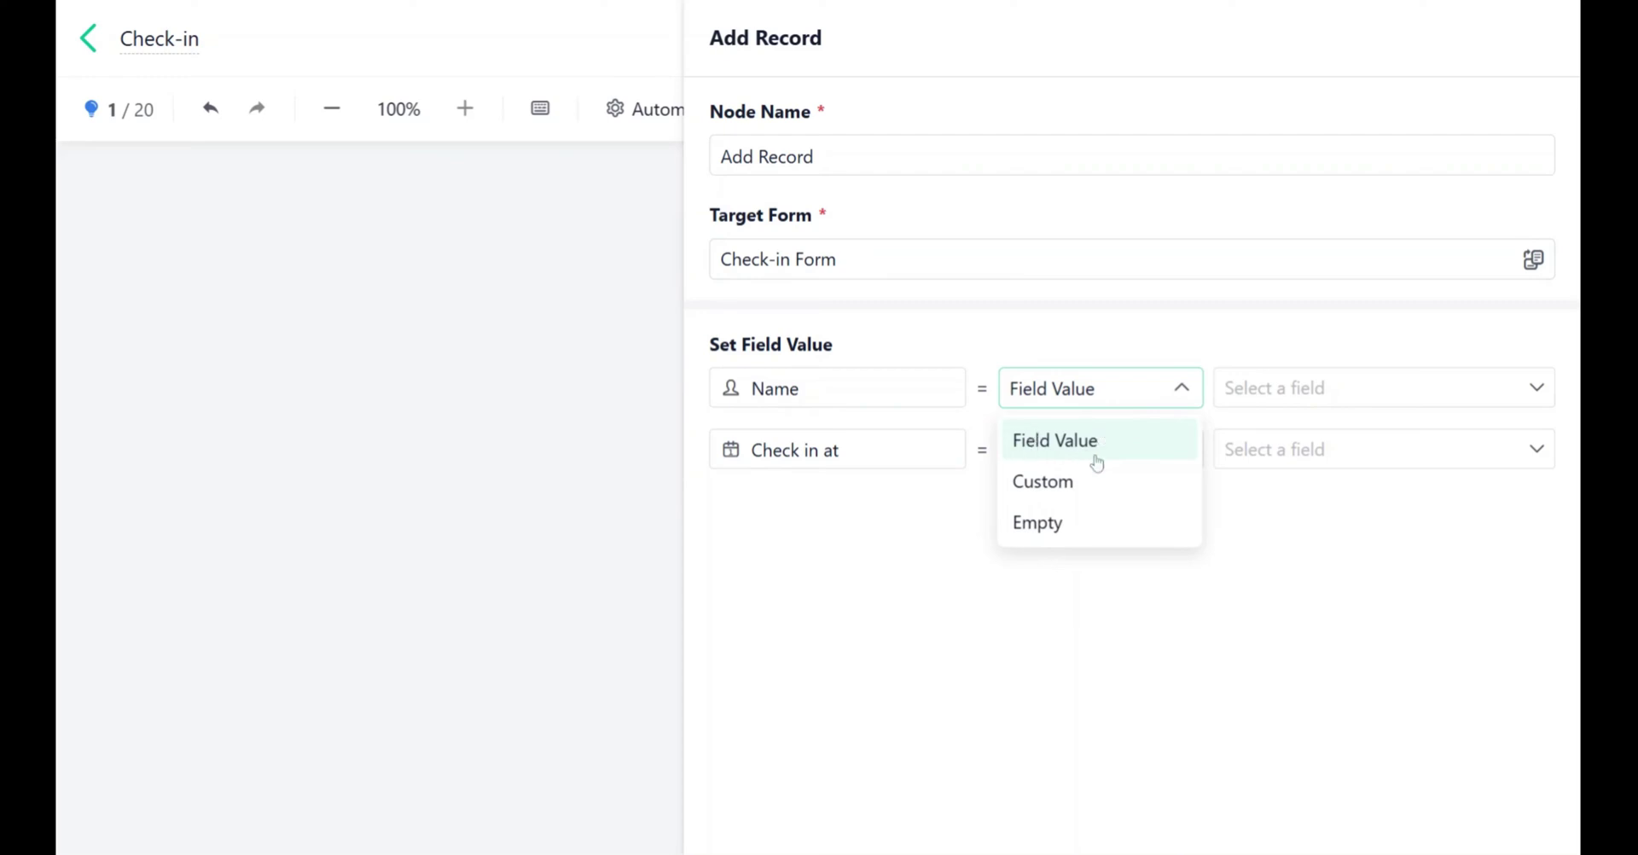
left_click(1104, 483)
left_click(1139, 399)
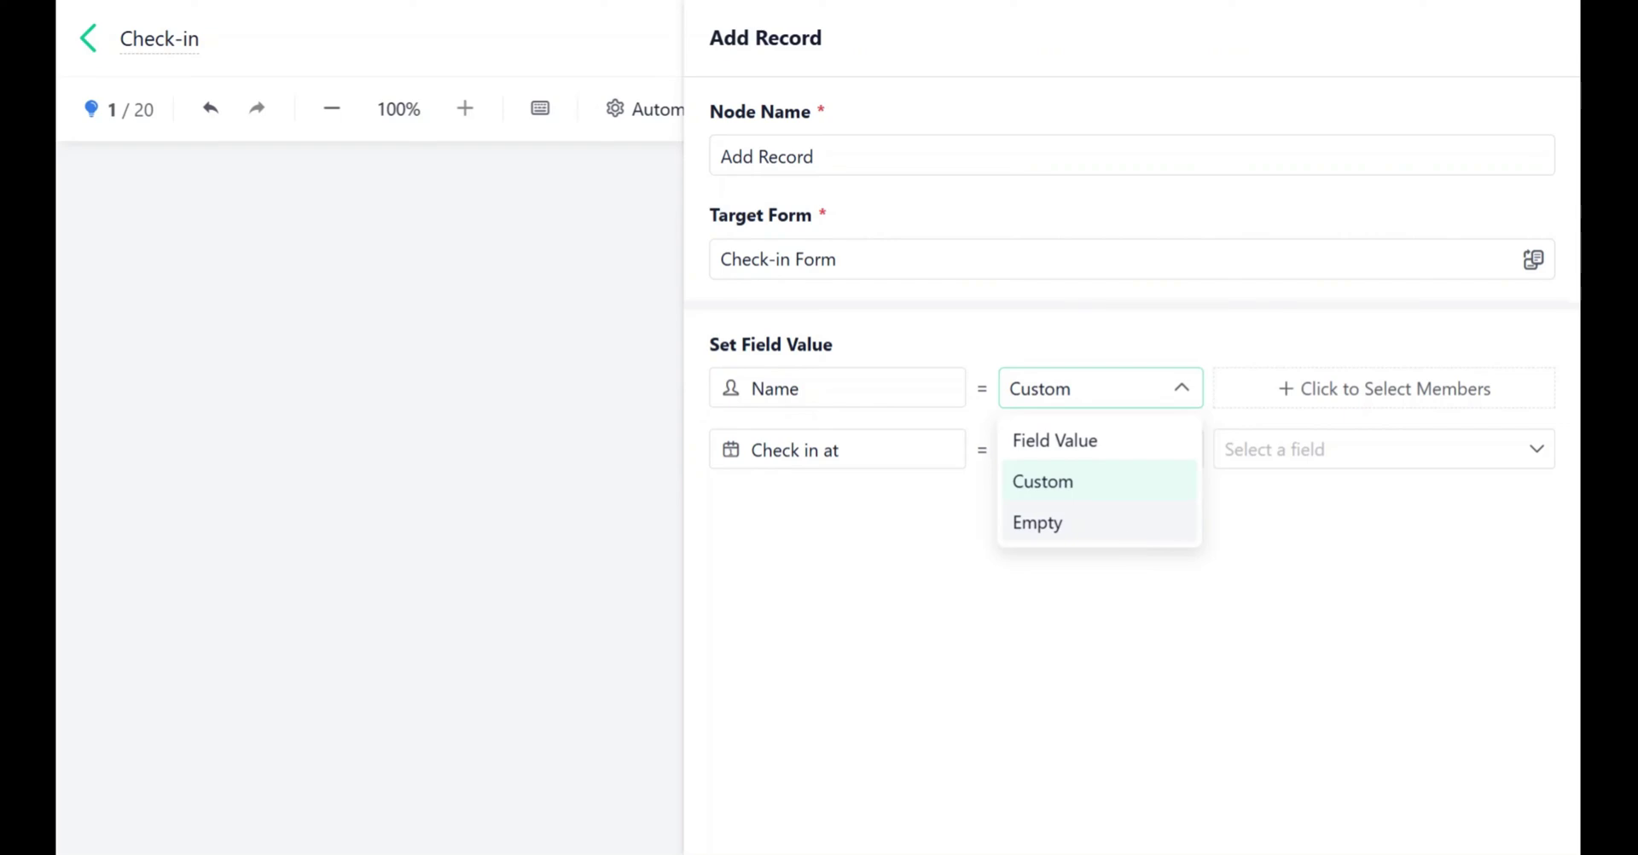
left_click(1086, 439)
Map the new record's Name to Triggered Data—Employee Name and choose a source field for Check in at.
left_click(1254, 387)
left_click(1348, 529)
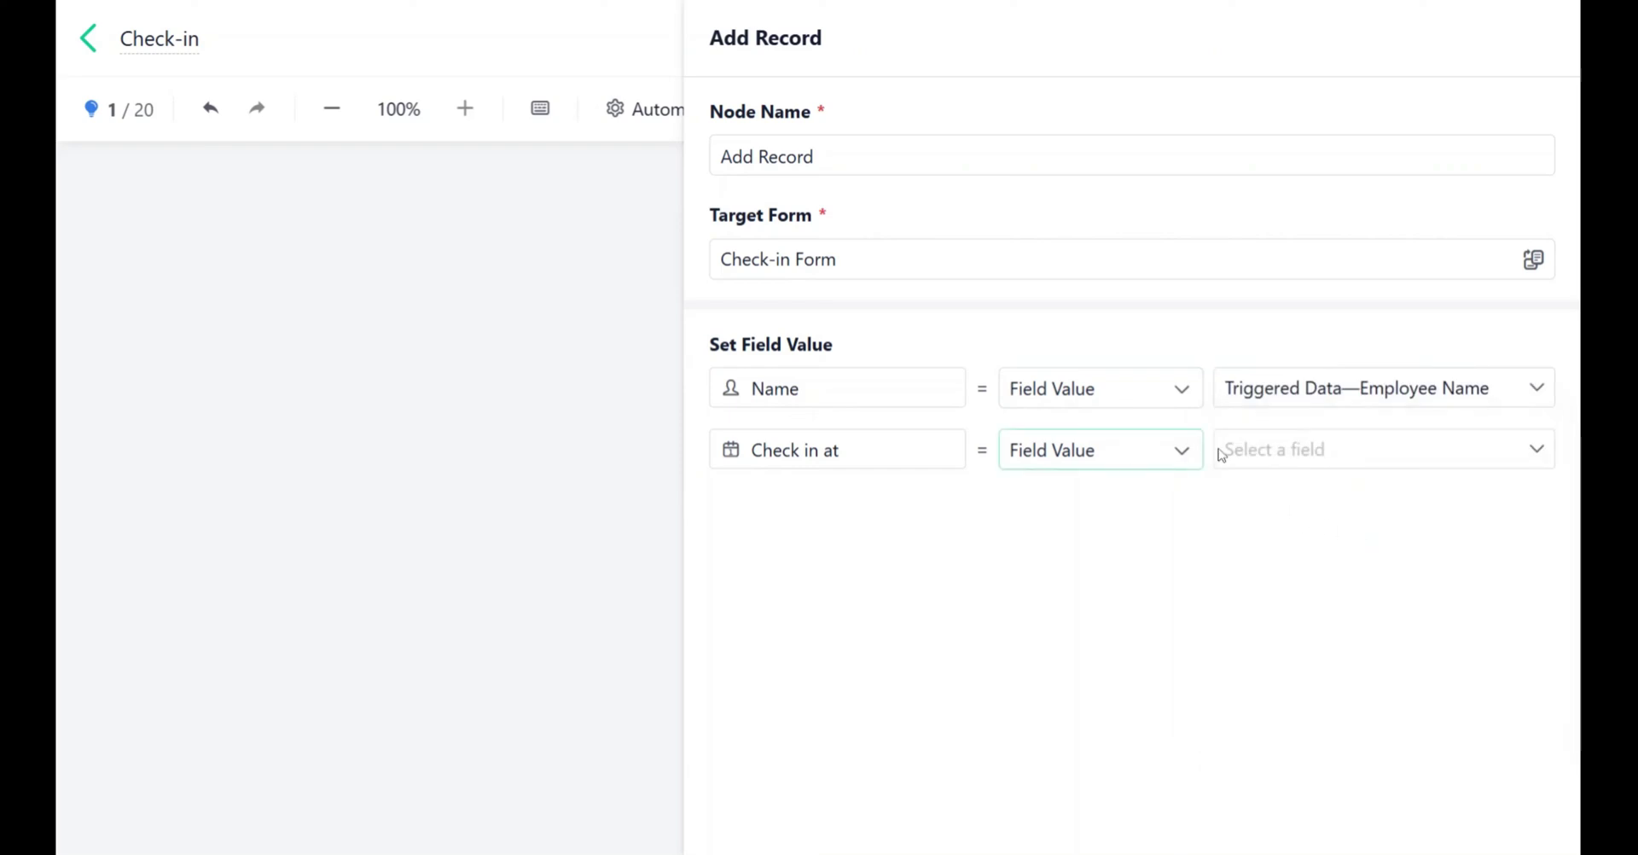
left_click(1314, 452)
left_click(1376, 708)
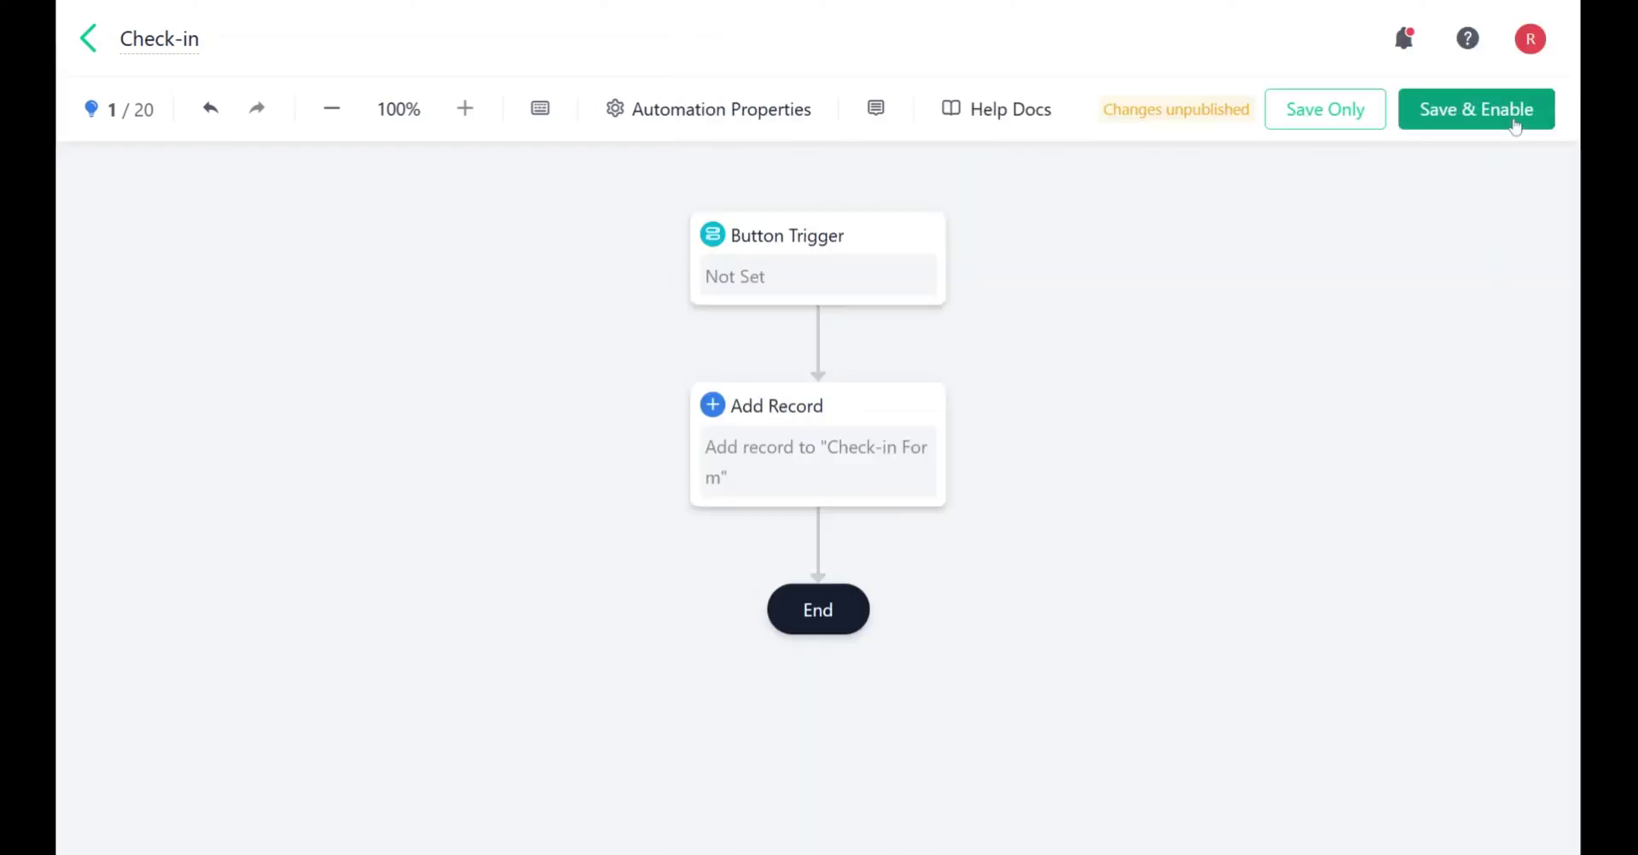
Save and enable the automation, and save the Check-in custom button without assigning a permission set.
left_click(1518, 120)
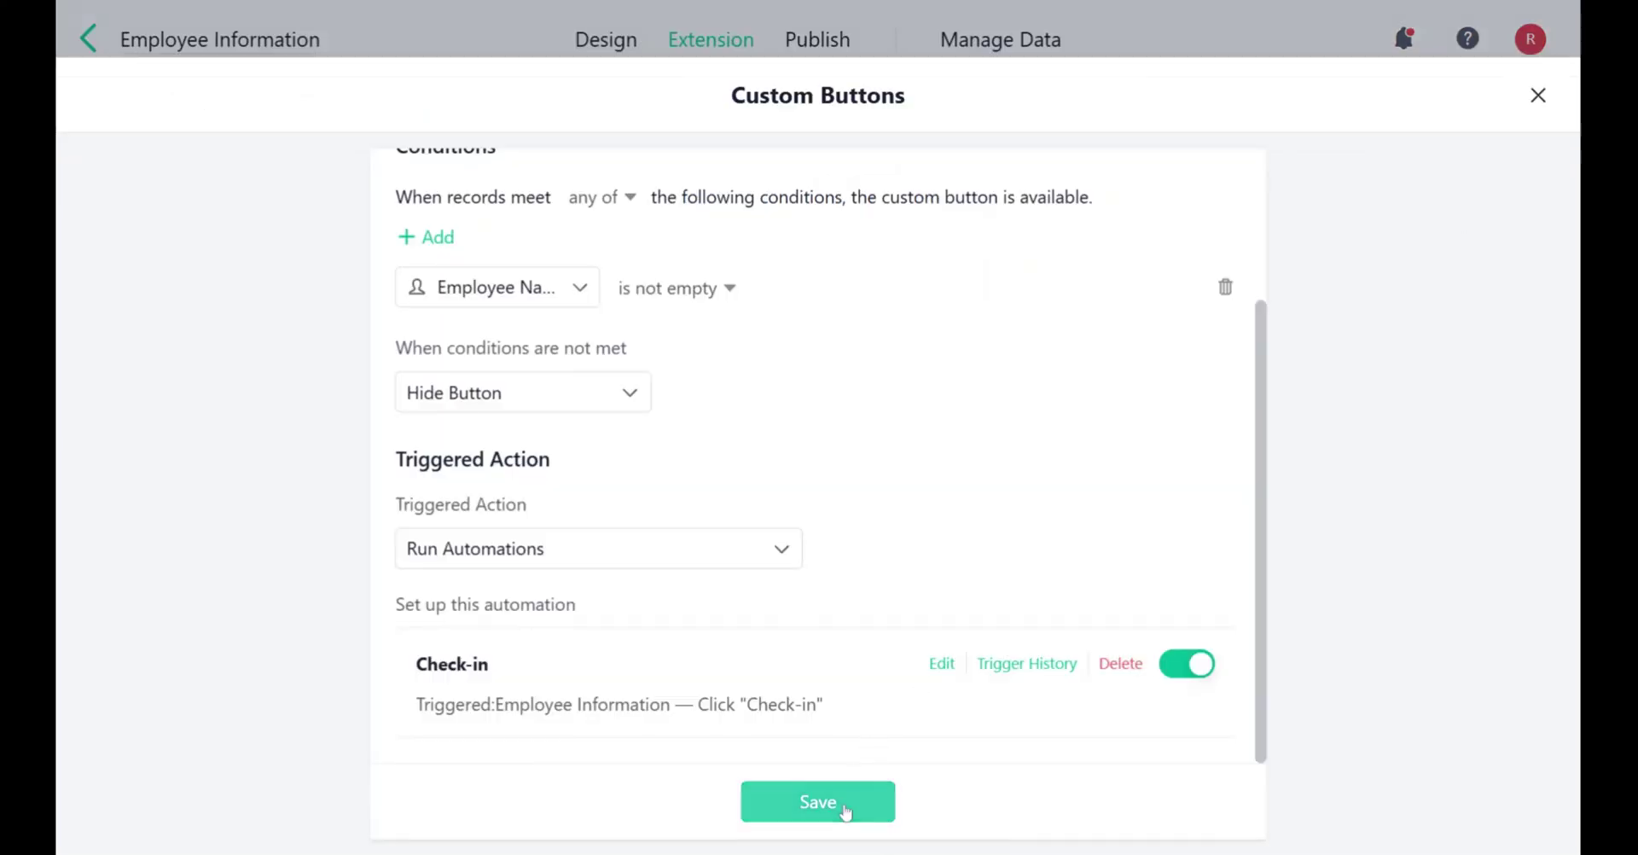
left_click(849, 802)
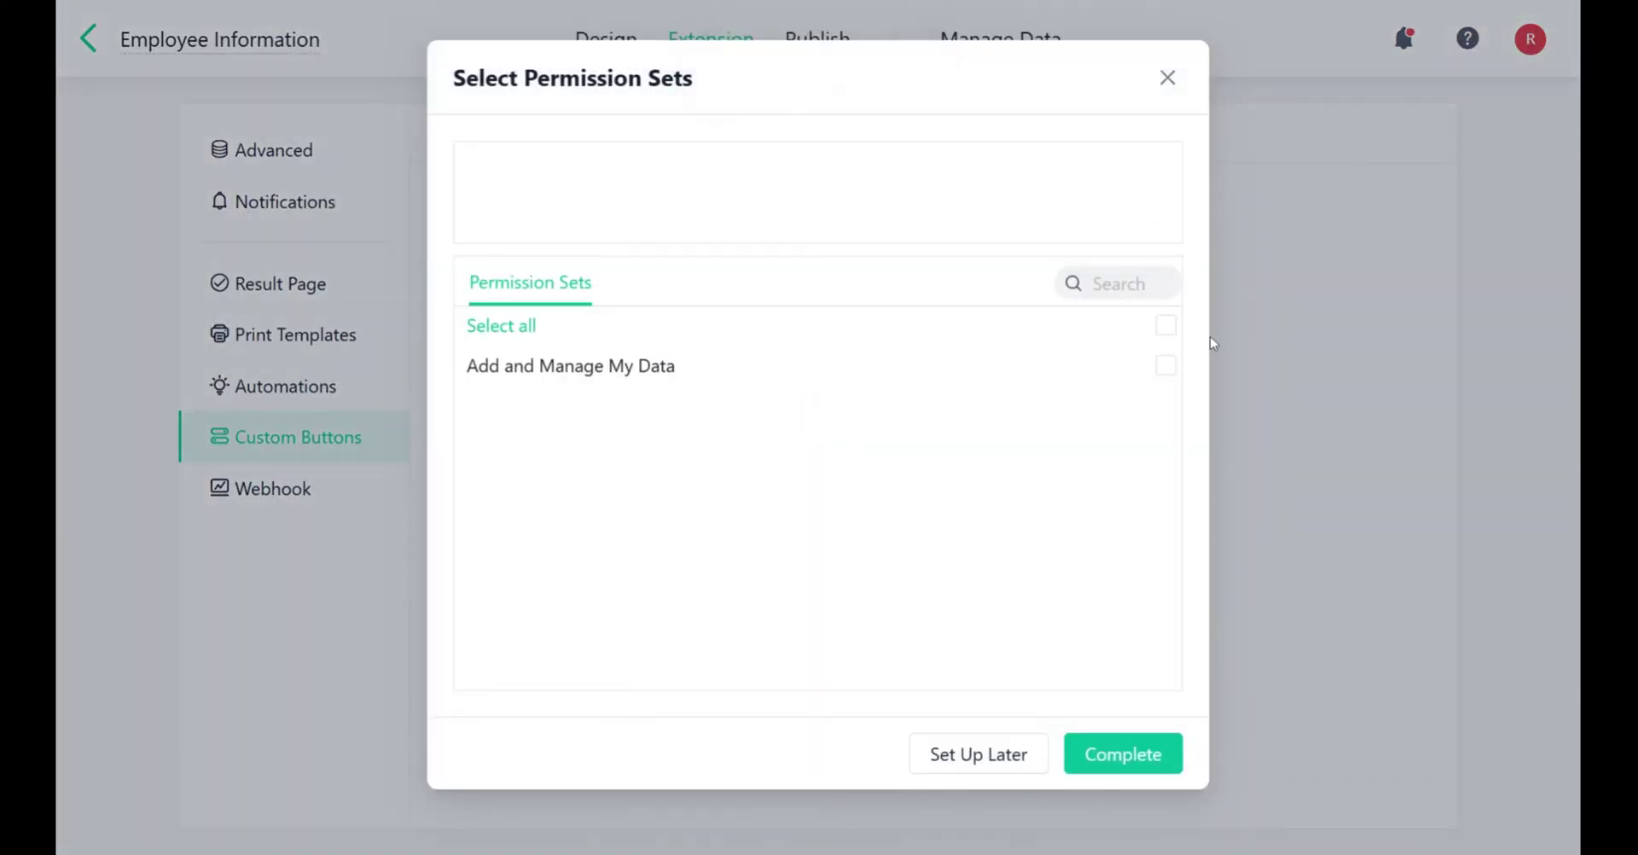
left_click(1168, 365)
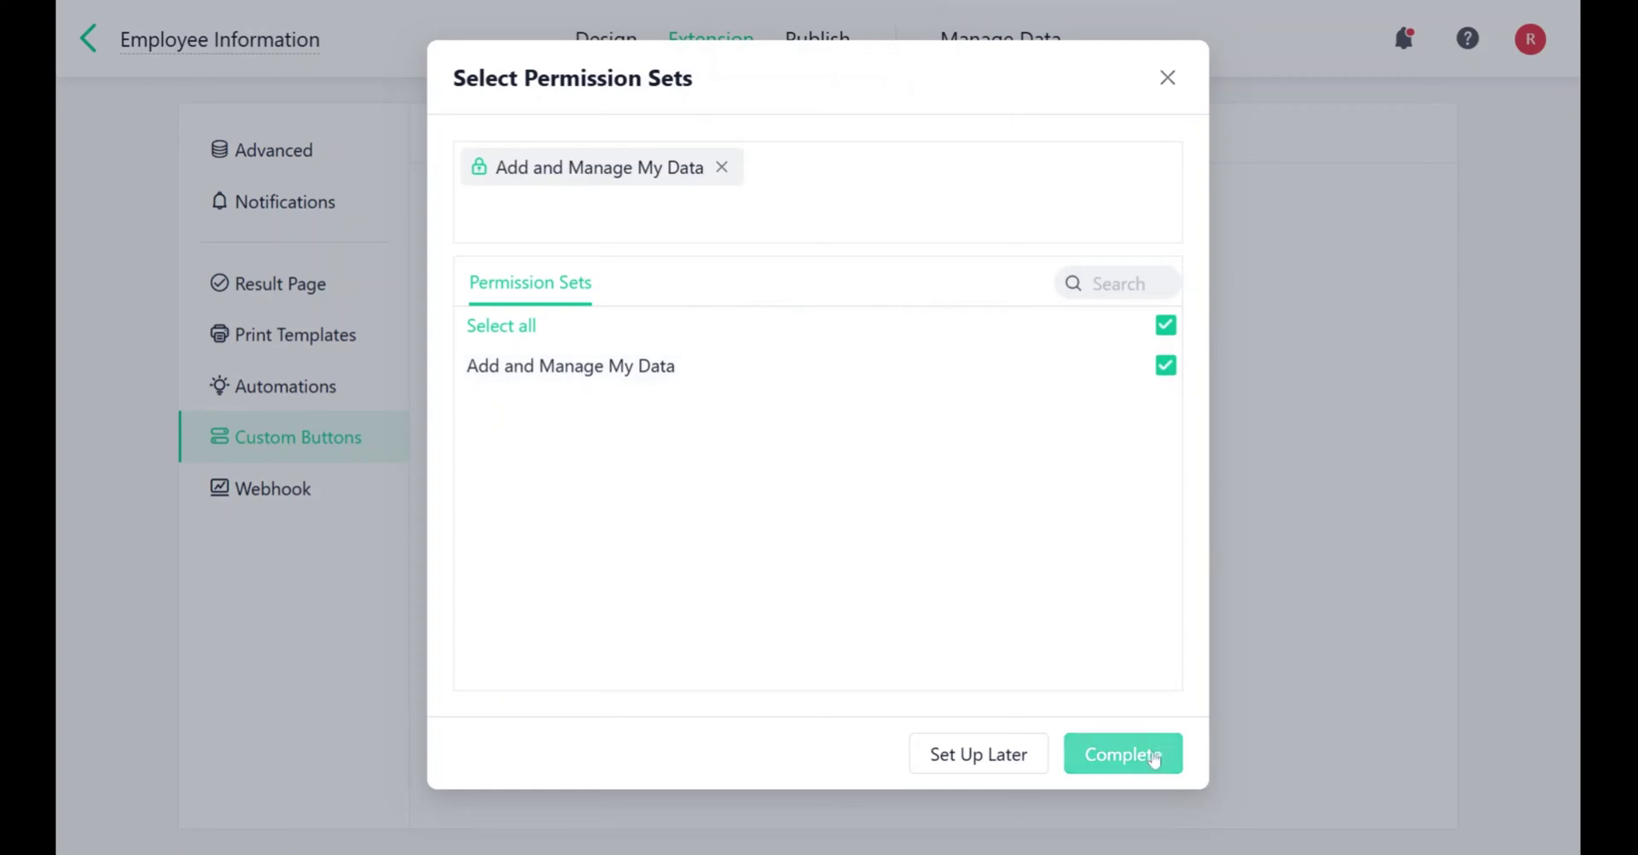
left_click(998, 762)
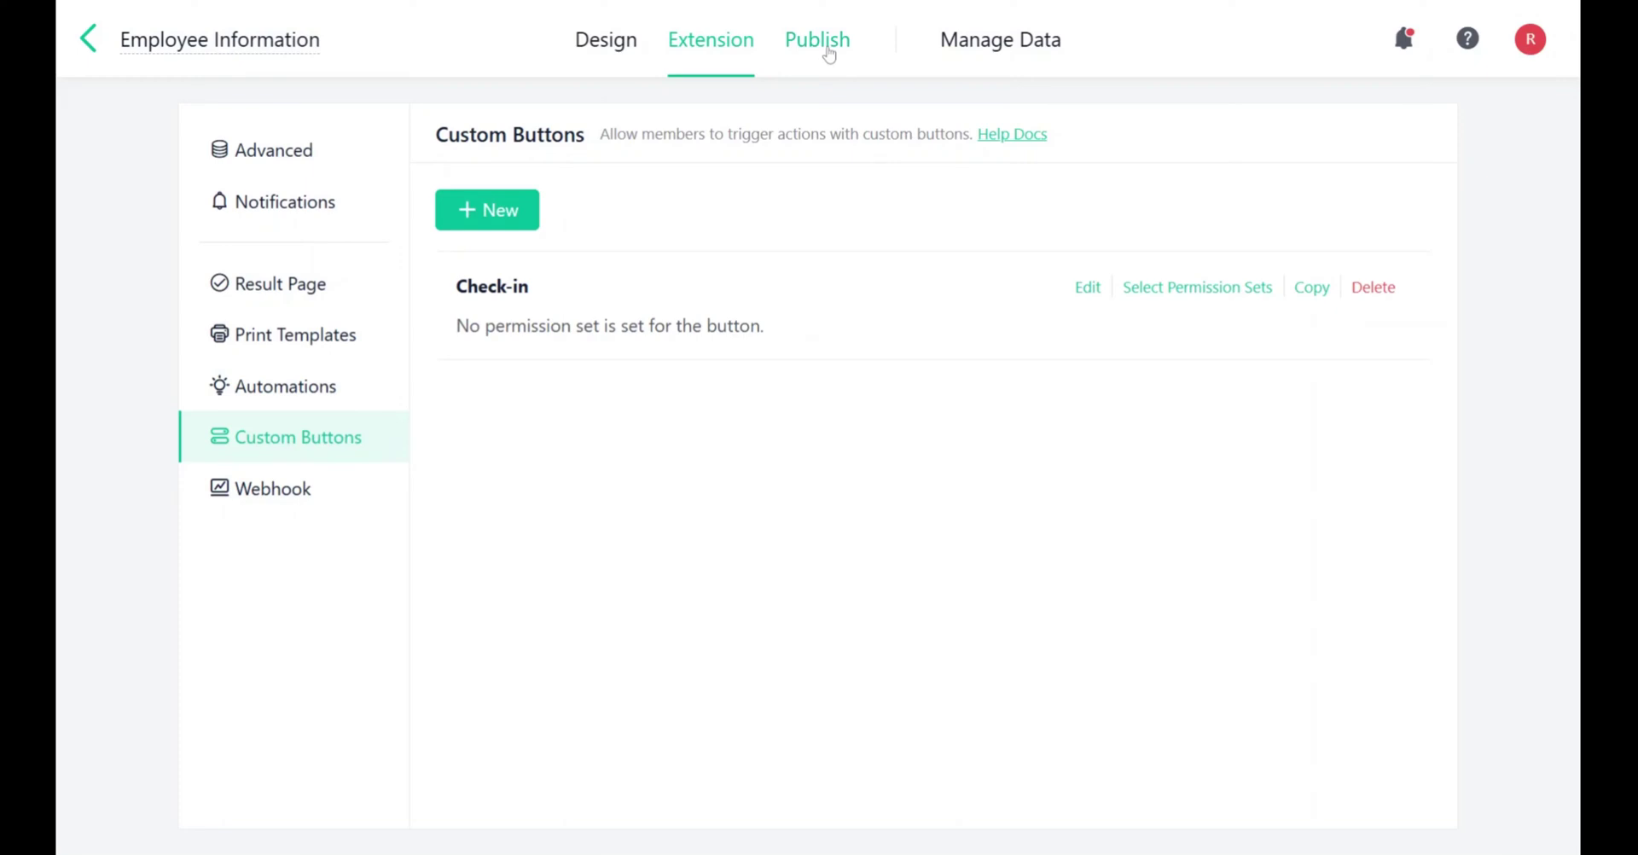
Publish the Employee Information form to members by adding one individual member from the full member list.
left_click(828, 54)
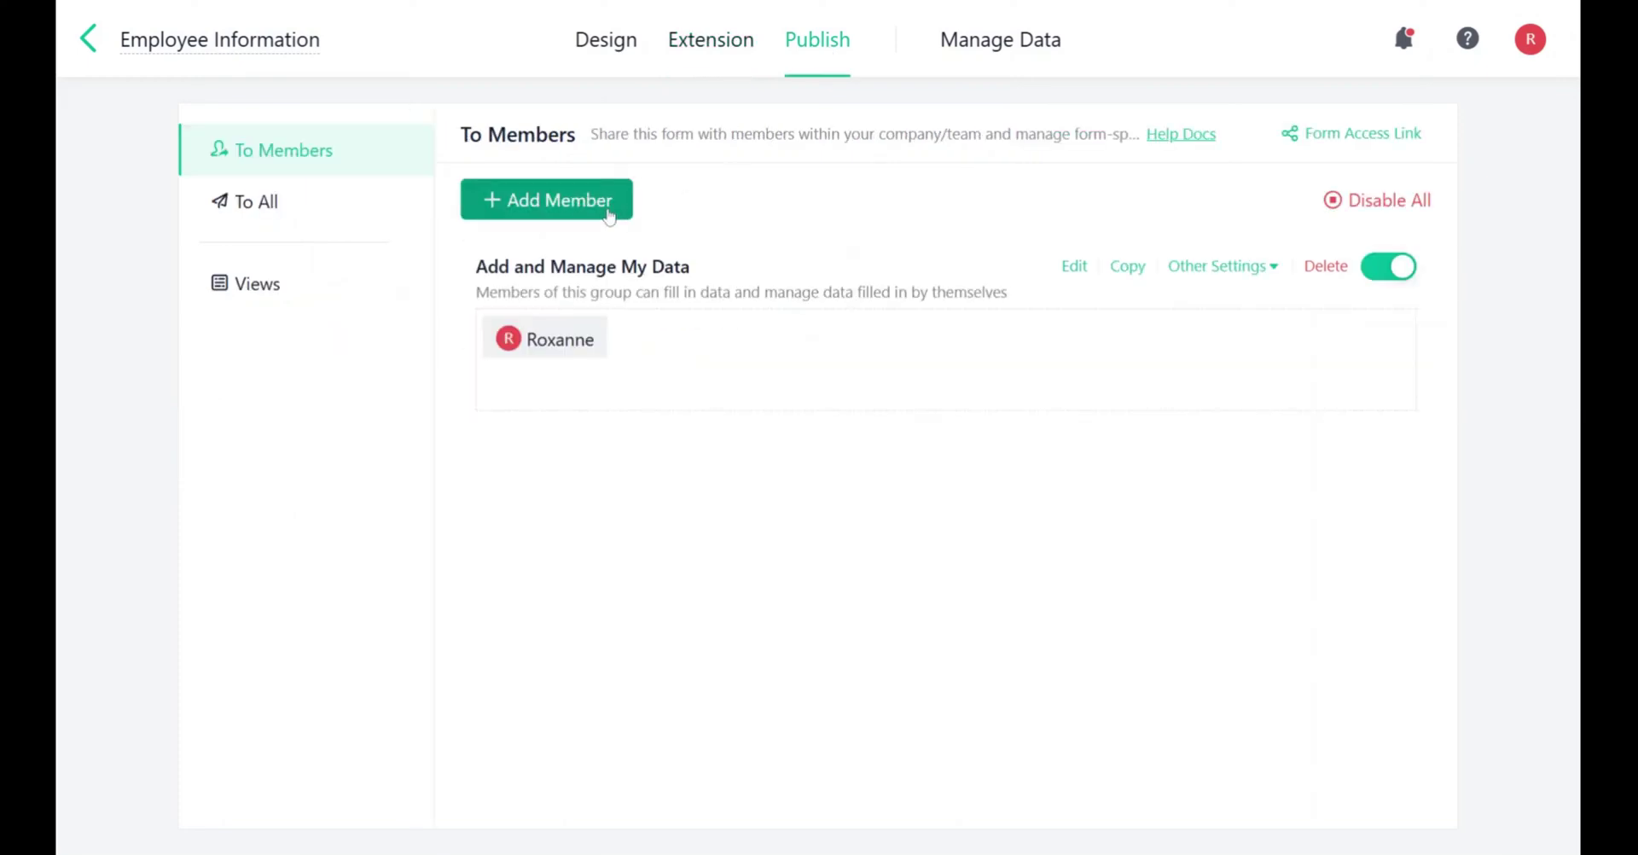
left_click(610, 208)
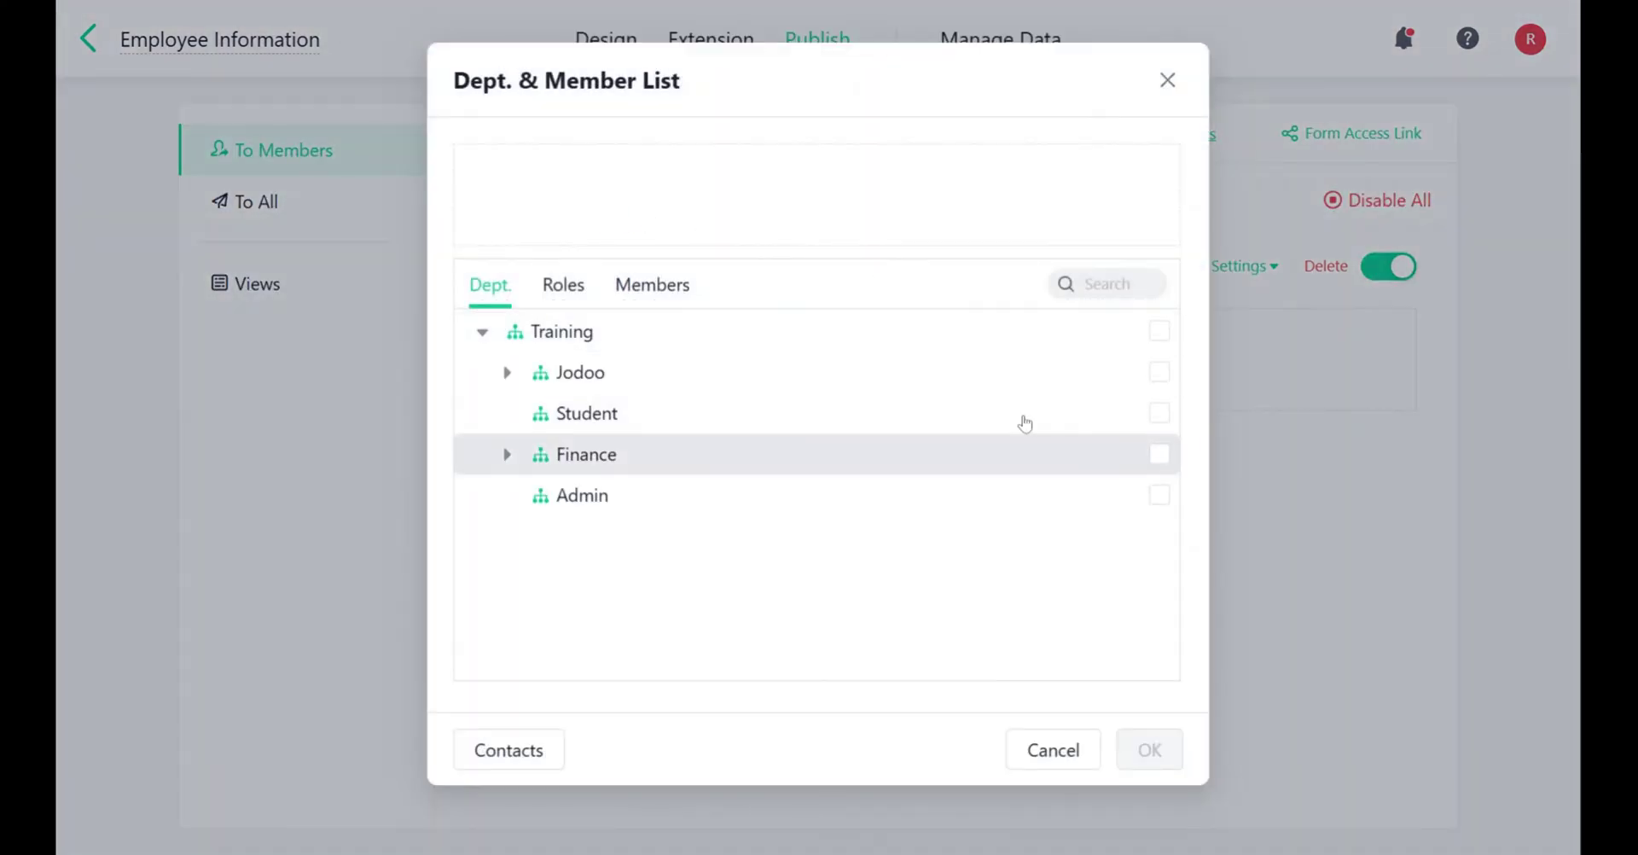
left_click(653, 285)
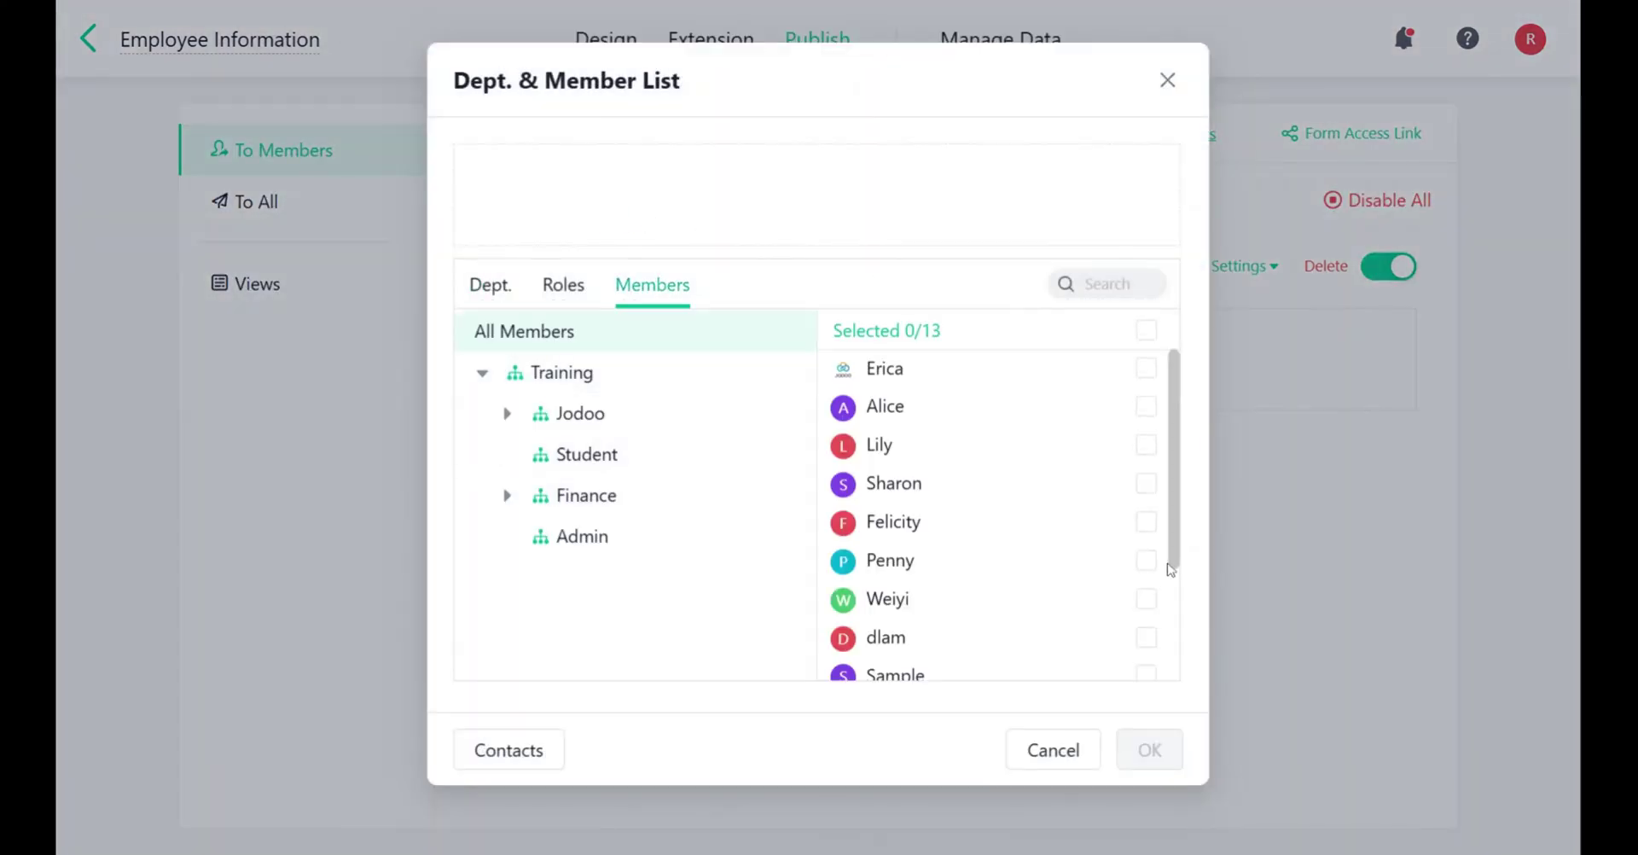
scroll(1165, 580, "down", 3)
left_click(1148, 622)
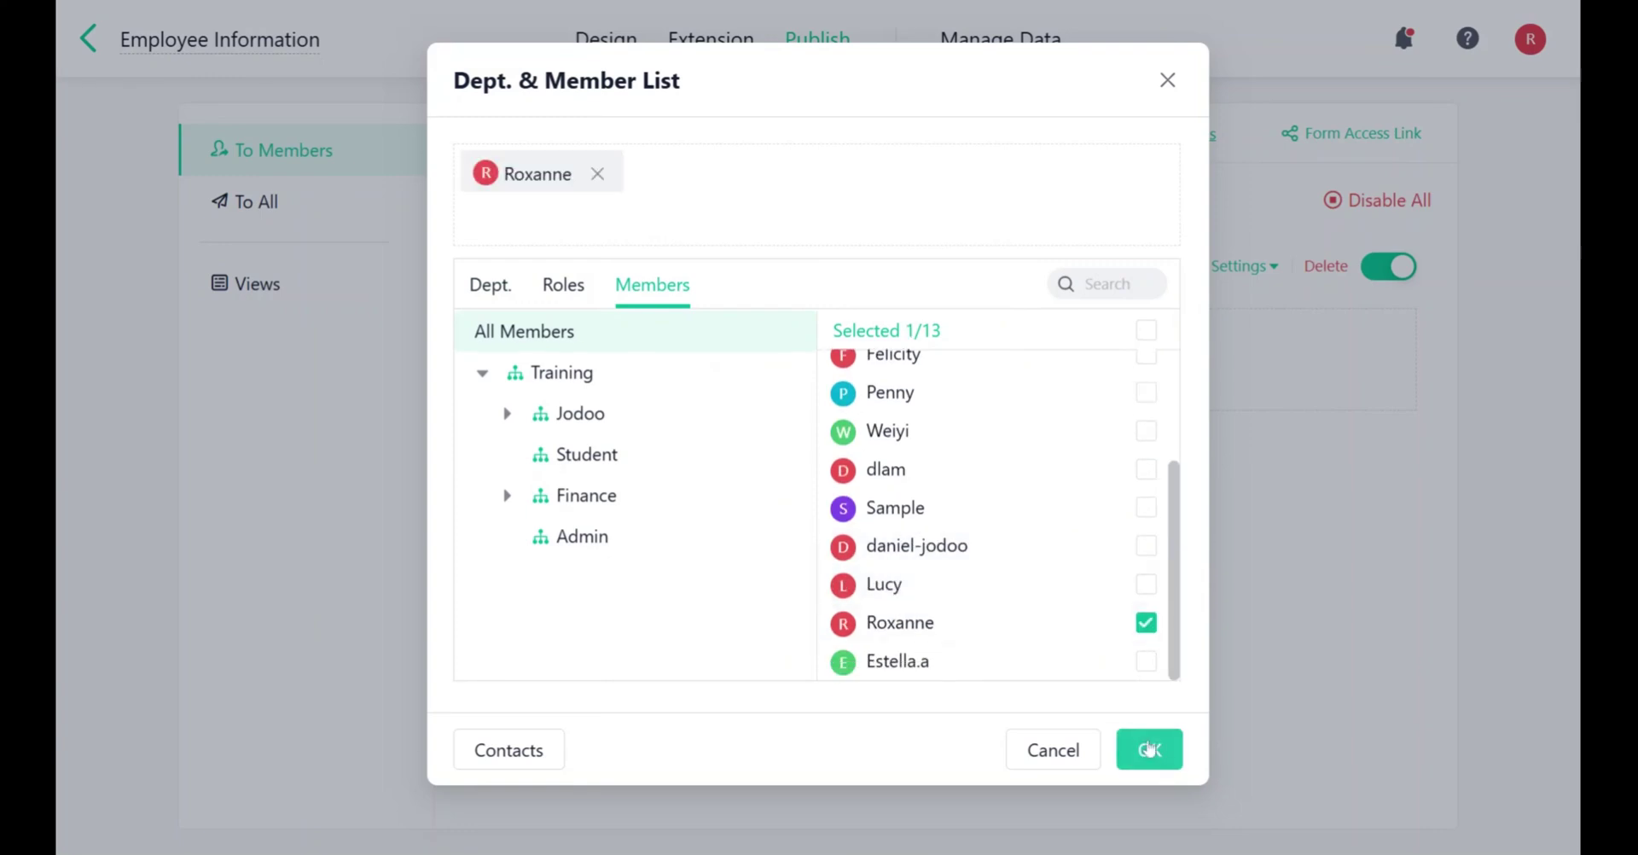
left_click(1152, 751)
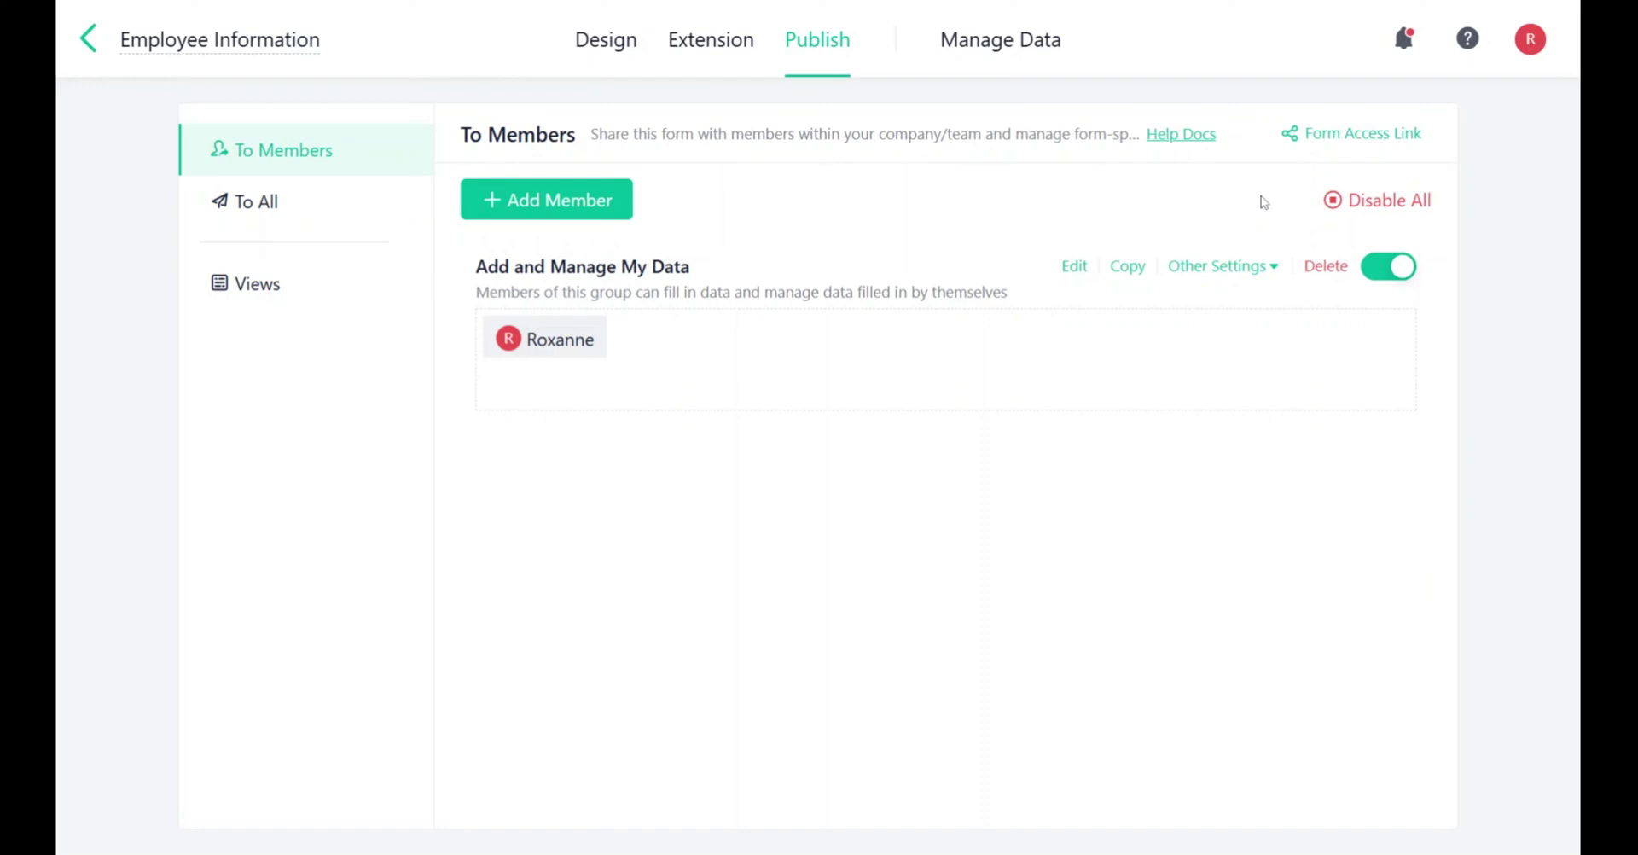
Assign the Check-in custom button to the Add and Manage My Data permission set and enable its display in grid view on PC.
left_click(1248, 271)
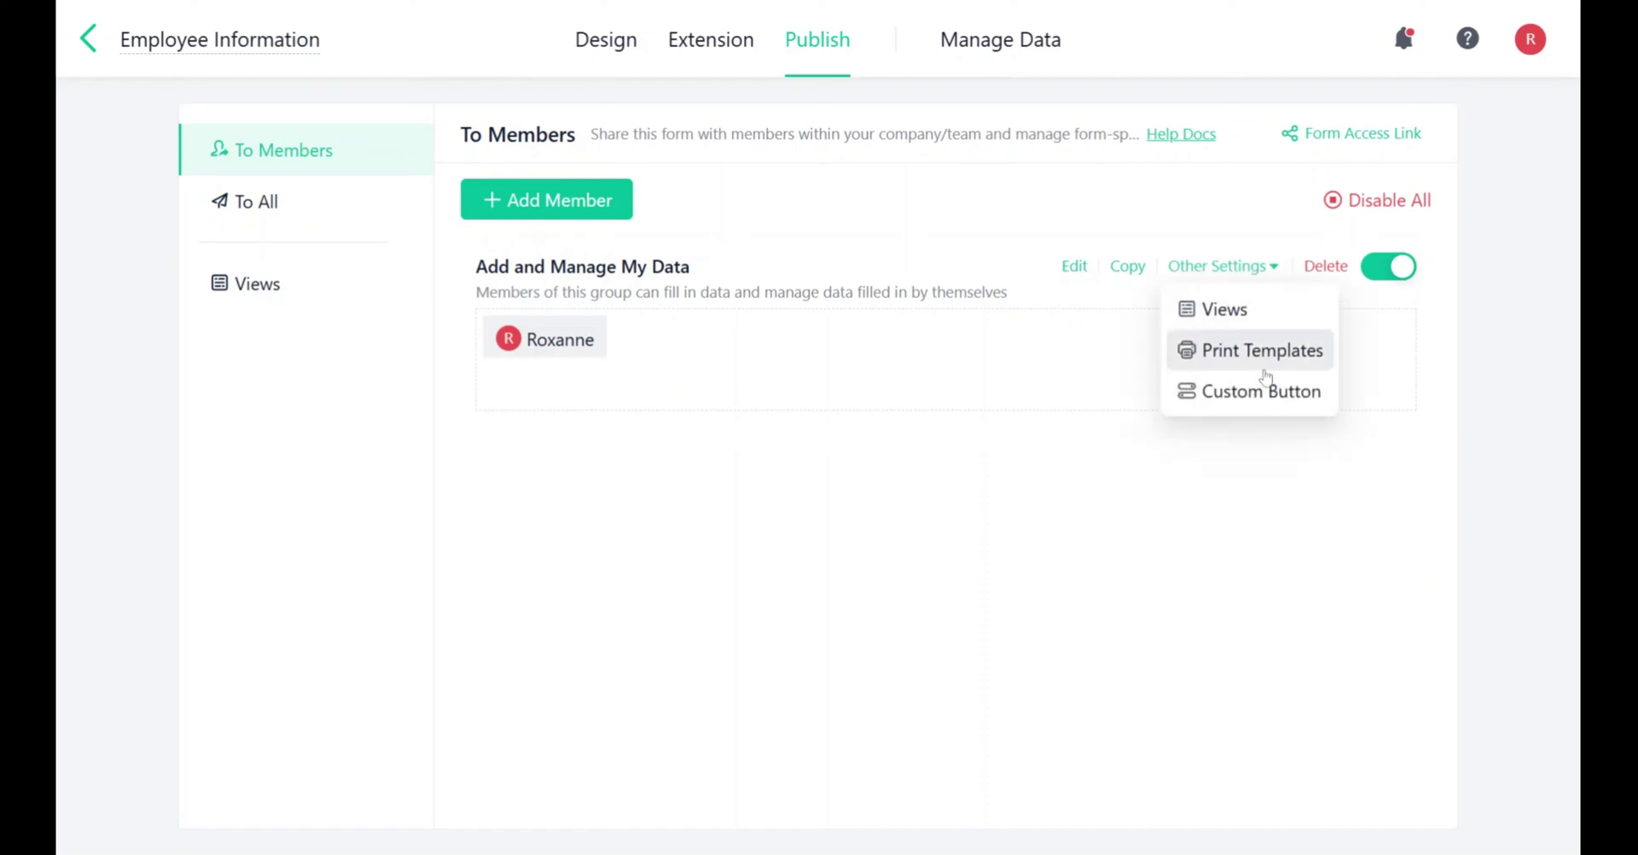
left_click(1259, 393)
left_click(417, 218)
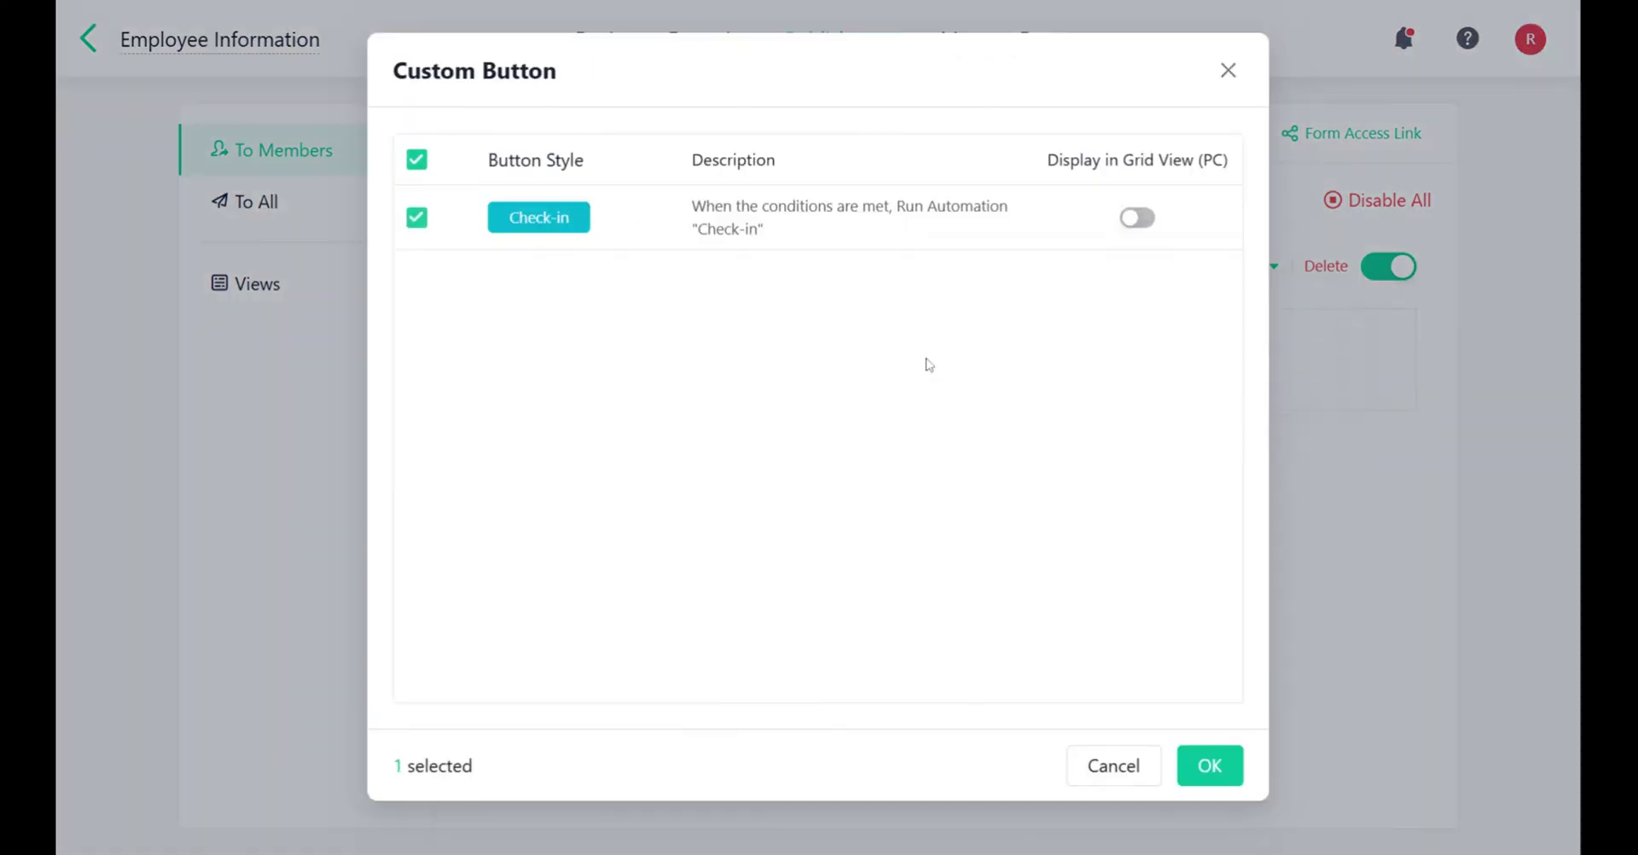
left_click(1138, 218)
left_click(1209, 765)
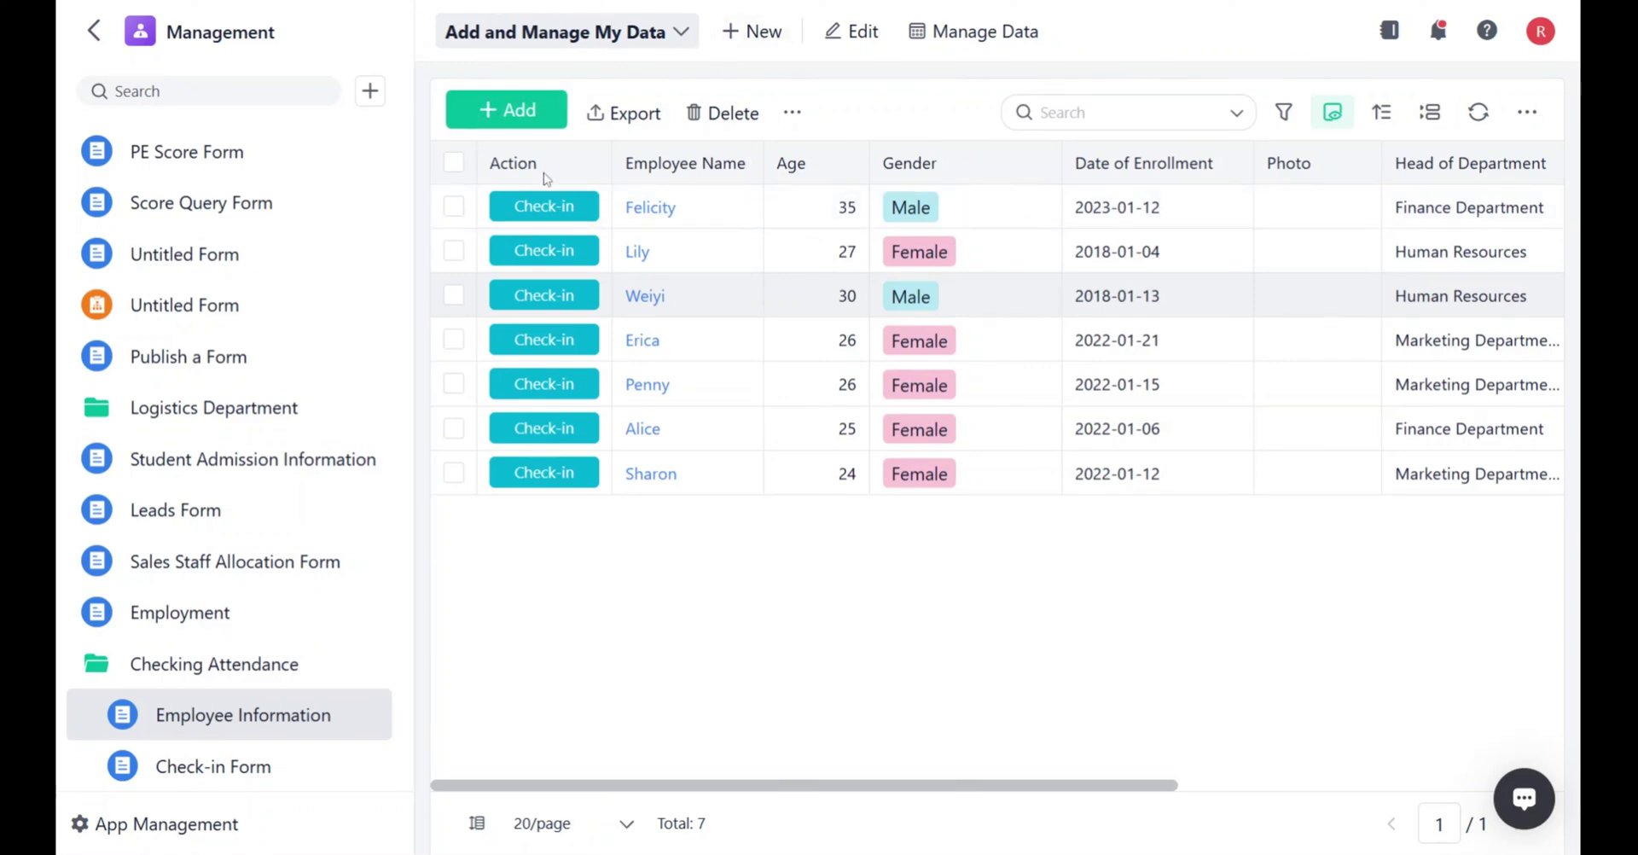
Trigger Check-in for the first three employee records in the Add and Manage My Data grid.
left_click(587, 250)
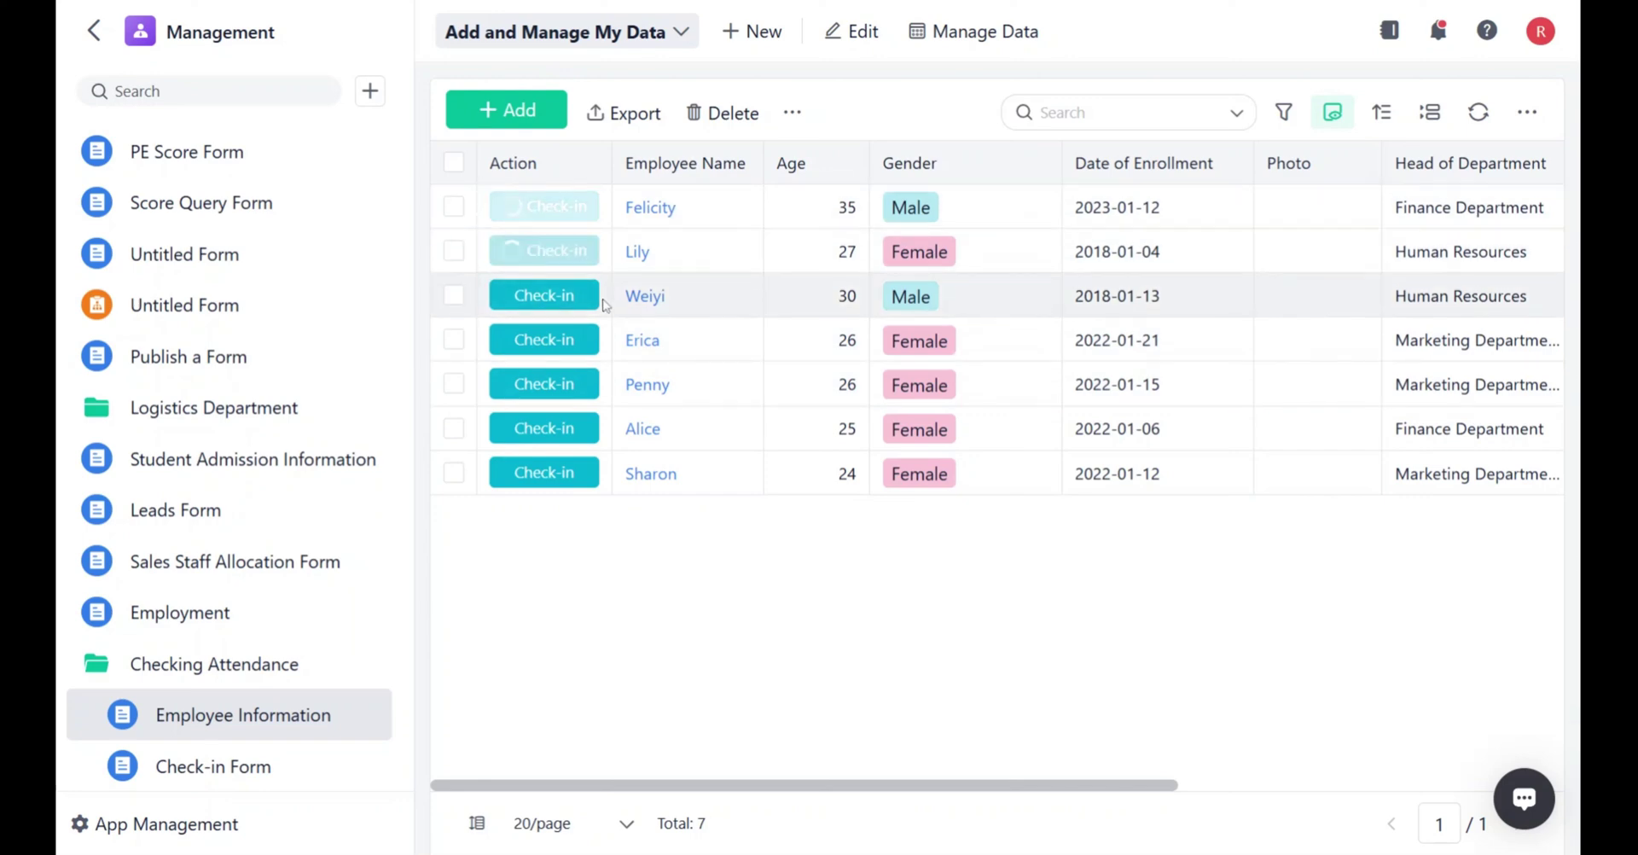
left_click(555, 297)
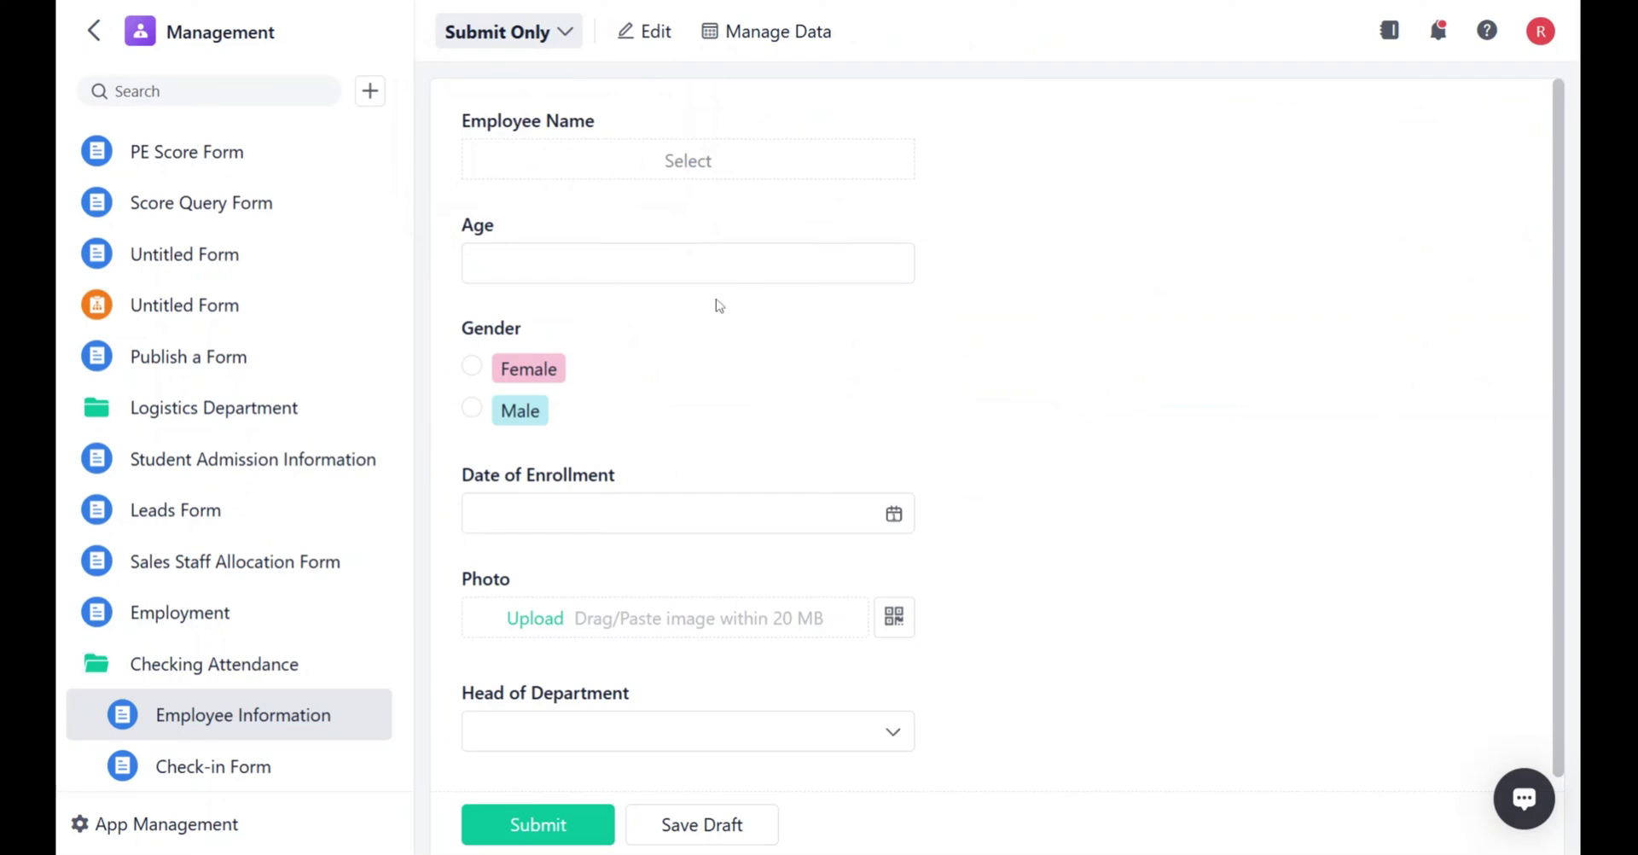
Choose a member as the Employee Name in a new Employee Information entry under Submit Only.
left_click(687, 161)
left_click(1152, 745)
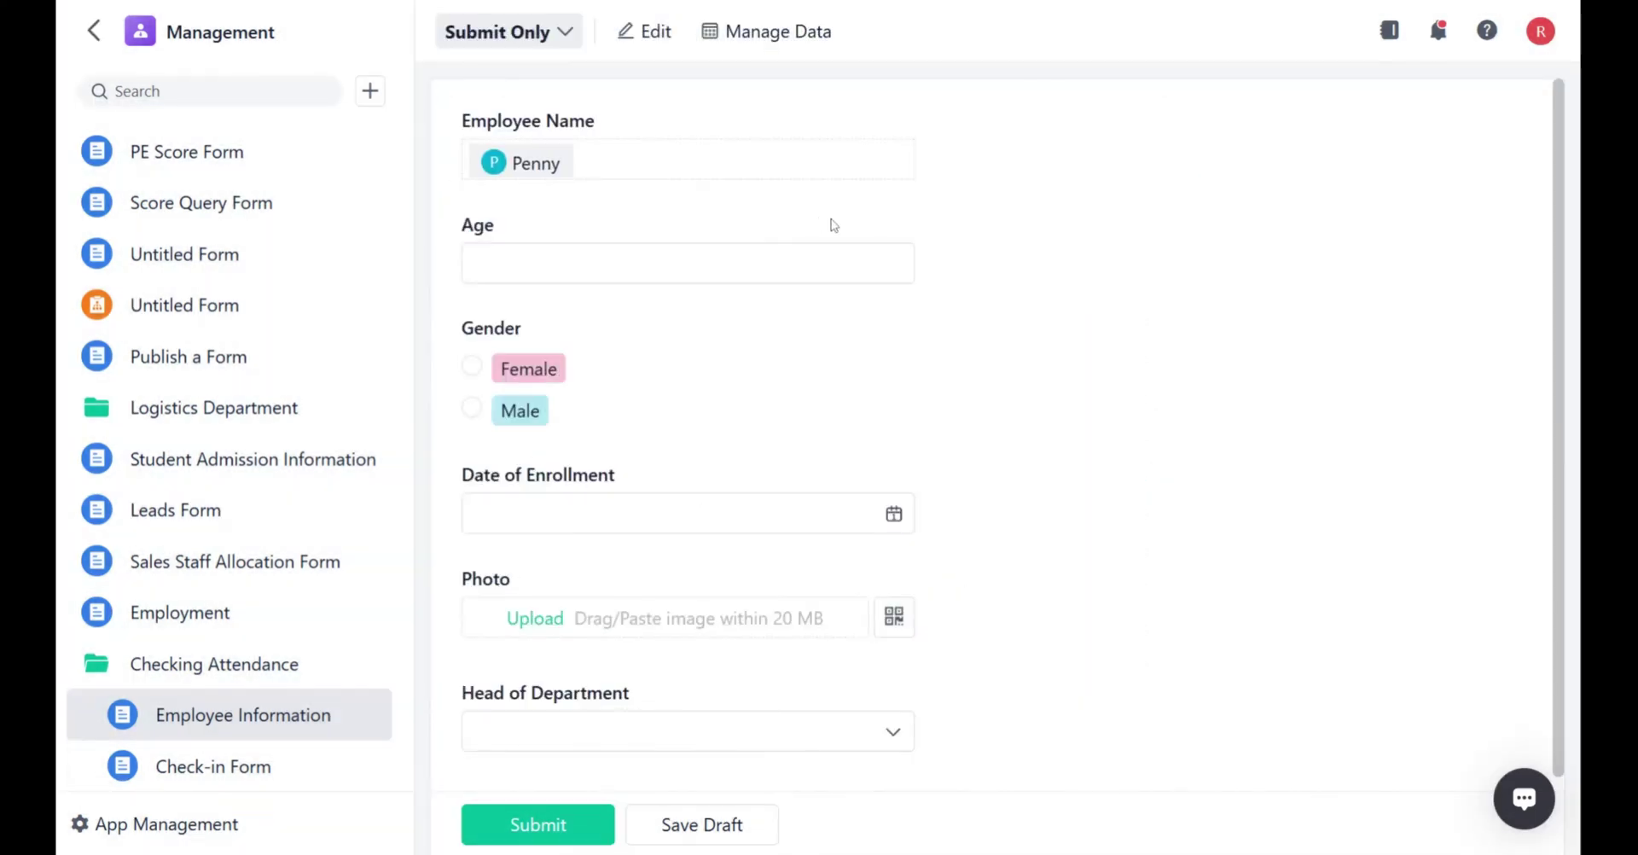